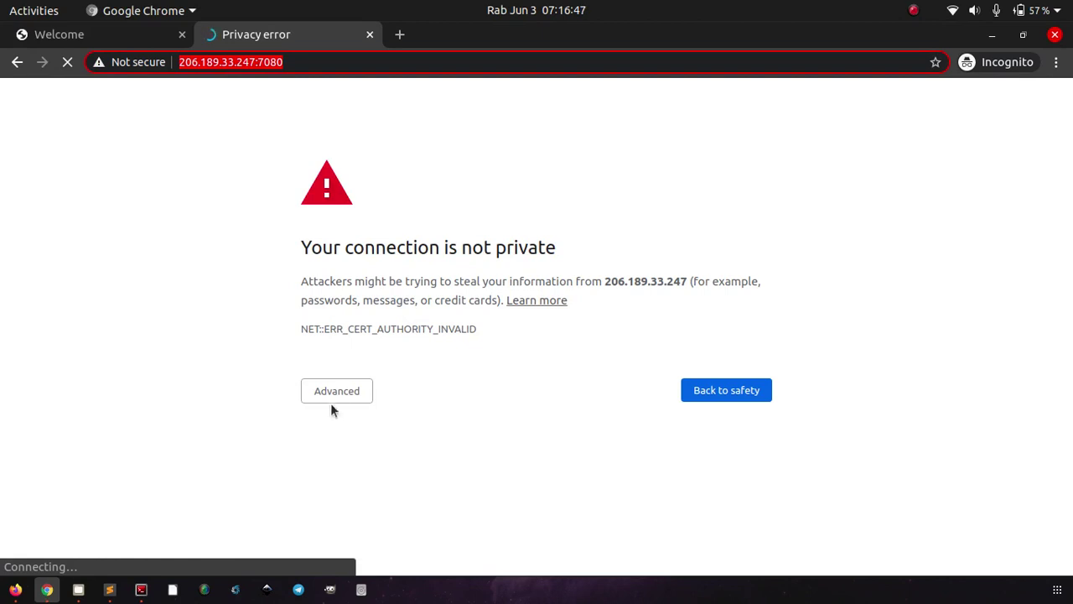
# Step: Bypass Chrome's certificate warning to load the WebAdmin login page at 206.189.33.247:7080
pyautogui.click(338, 392)
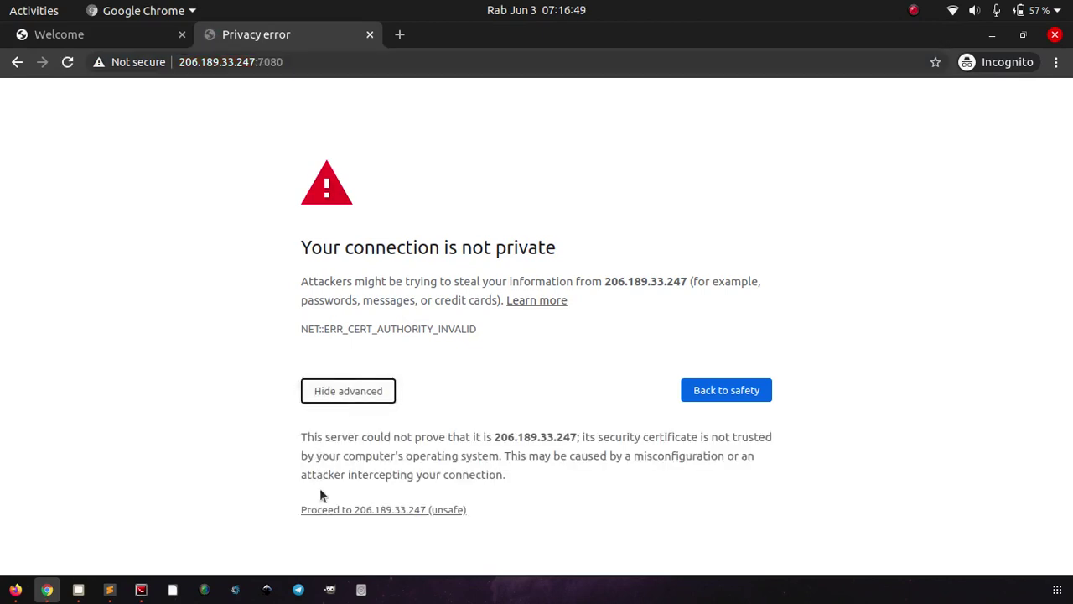
pyautogui.click(323, 510)
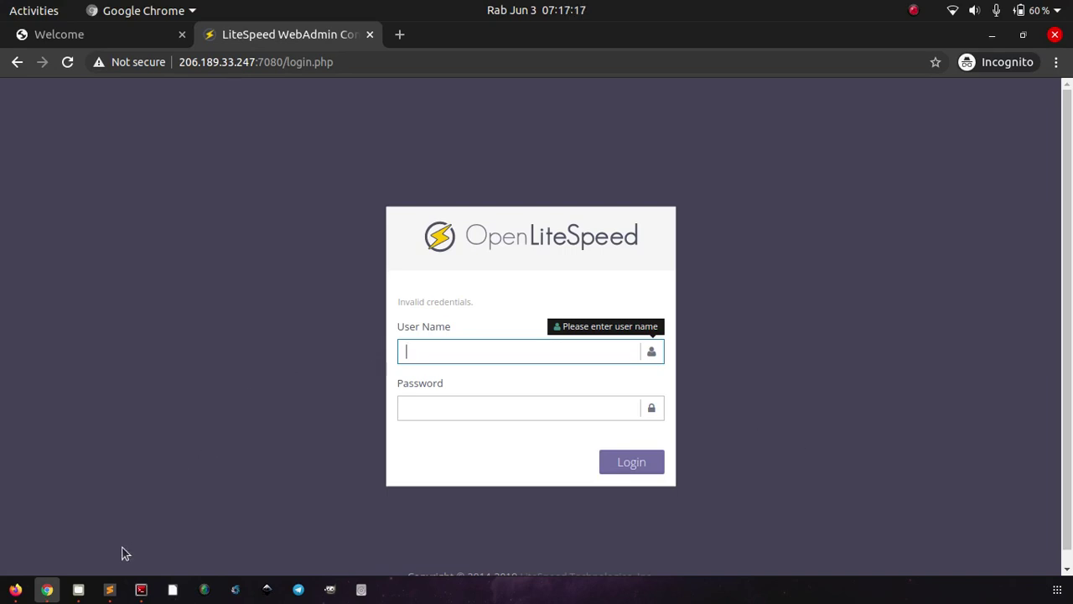
# Step: Copy the /usr/local/lsws/admin/misc/admpass.sh path from the tutorial's plain-text code block, ready to paste in the terminal
pyautogui.click(15, 590)
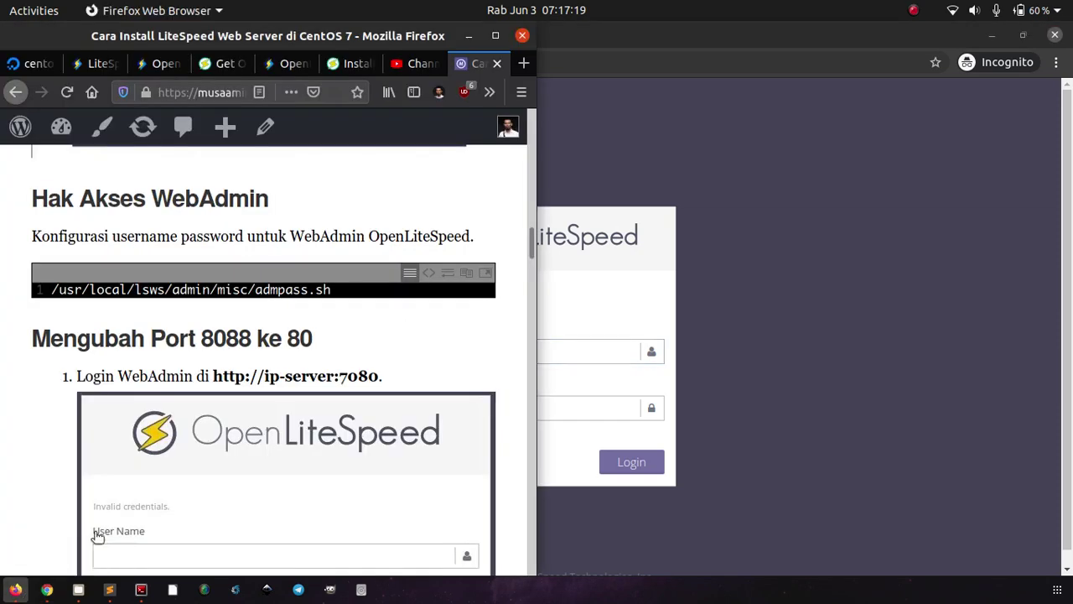
pyautogui.click(141, 589)
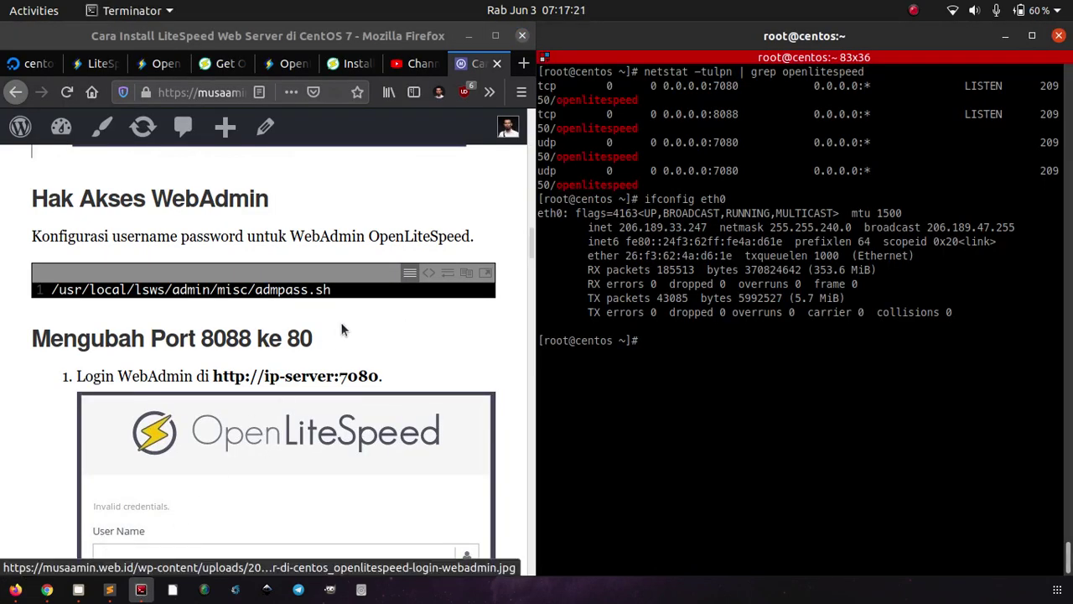
pyautogui.click(429, 272)
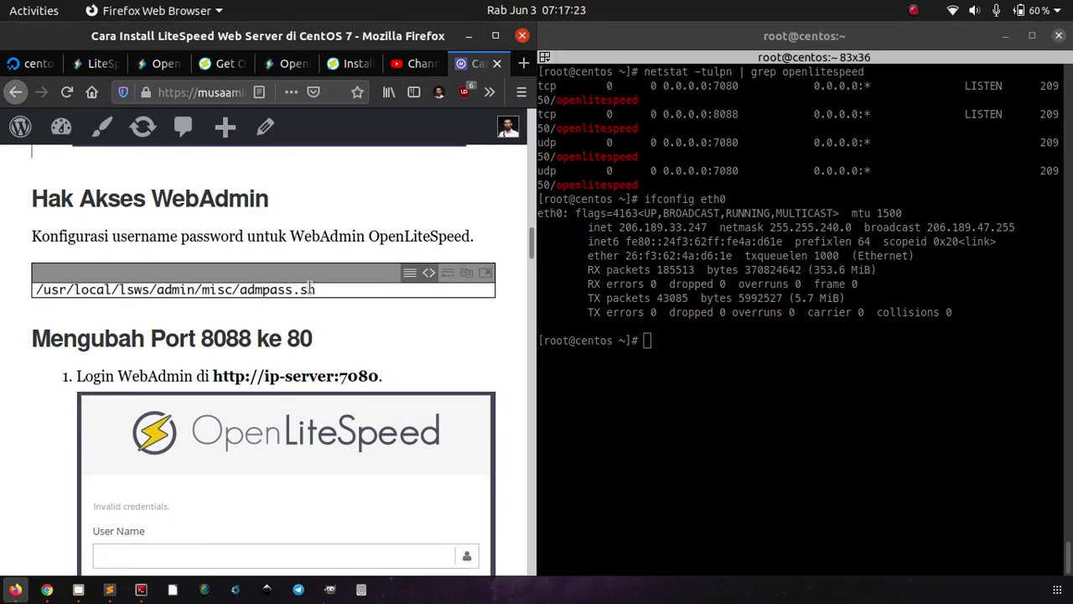
pyautogui.tripleClick(310, 288)
pyautogui.rightClick(311, 290)
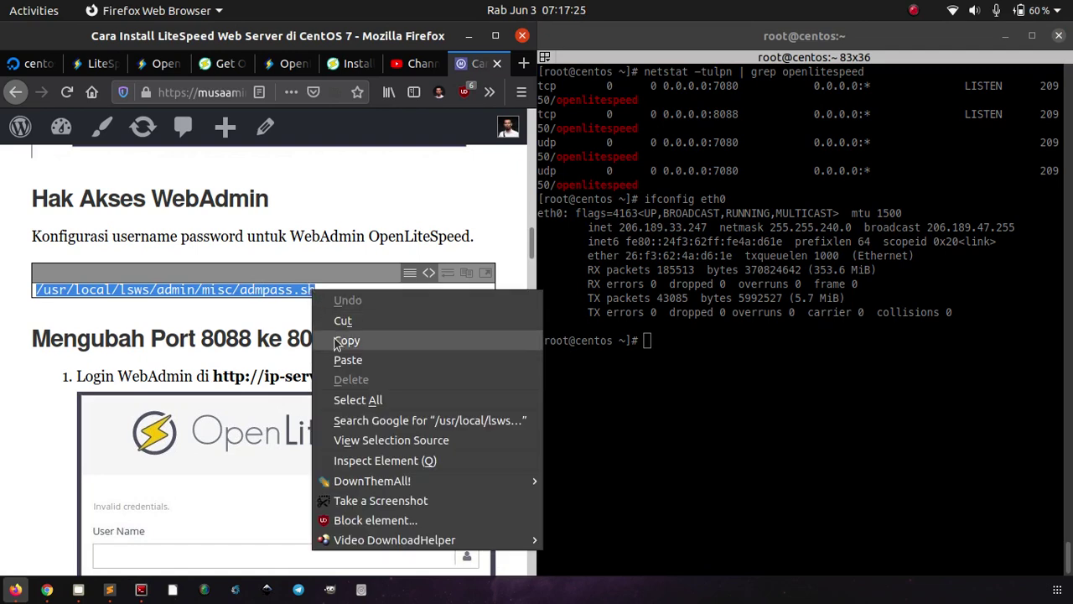
pyautogui.click(346, 341)
pyautogui.click(629, 391)
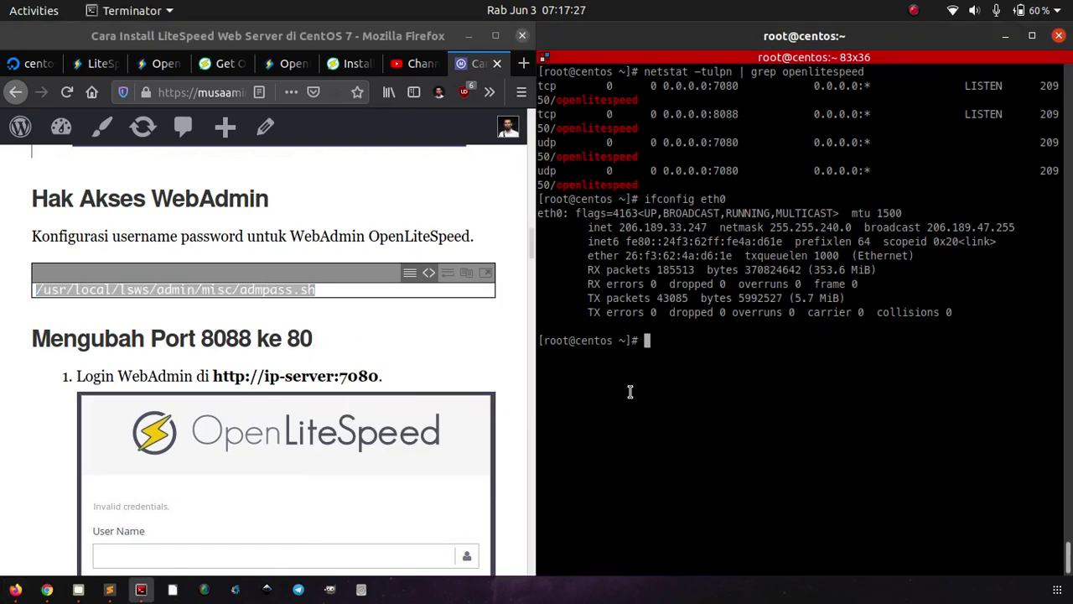
pyautogui.rightClick(631, 392)
# Step: Run admpass.sh to set user admin with a new password, then enter admin on Chrome's login
pyautogui.click(694, 198)
pyautogui.press('Return')
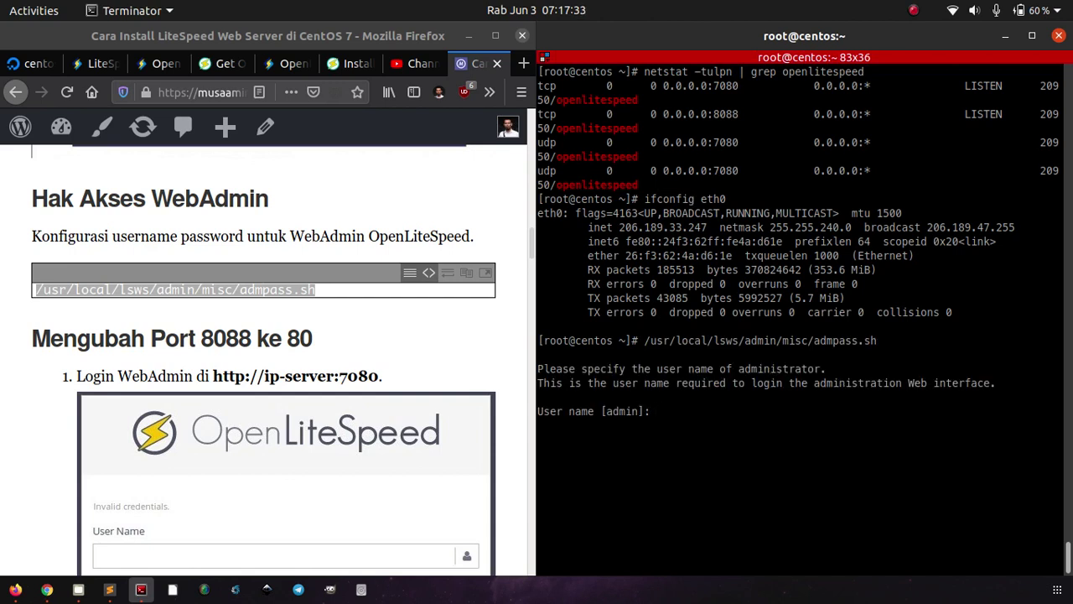
pyautogui.write('admin')
pyautogui.press('Return')
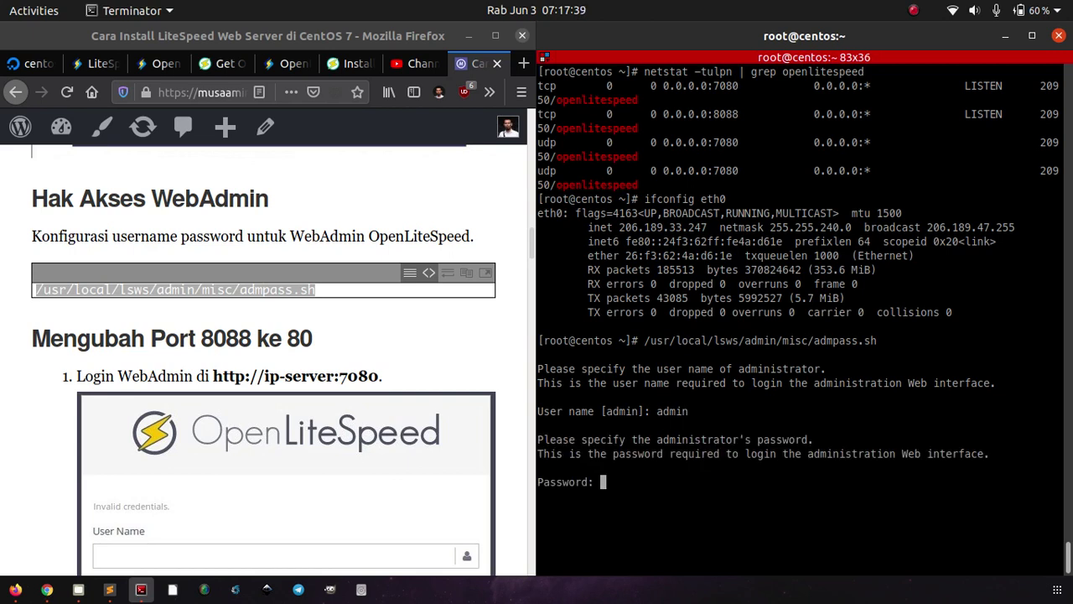
pyautogui.press('Return')
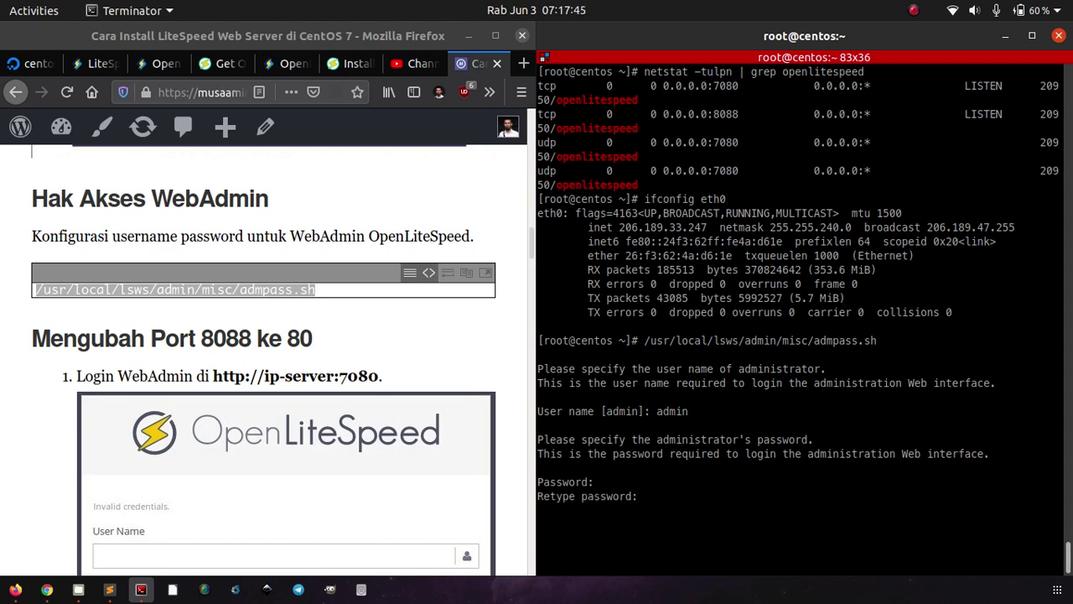
pyautogui.press('Return')
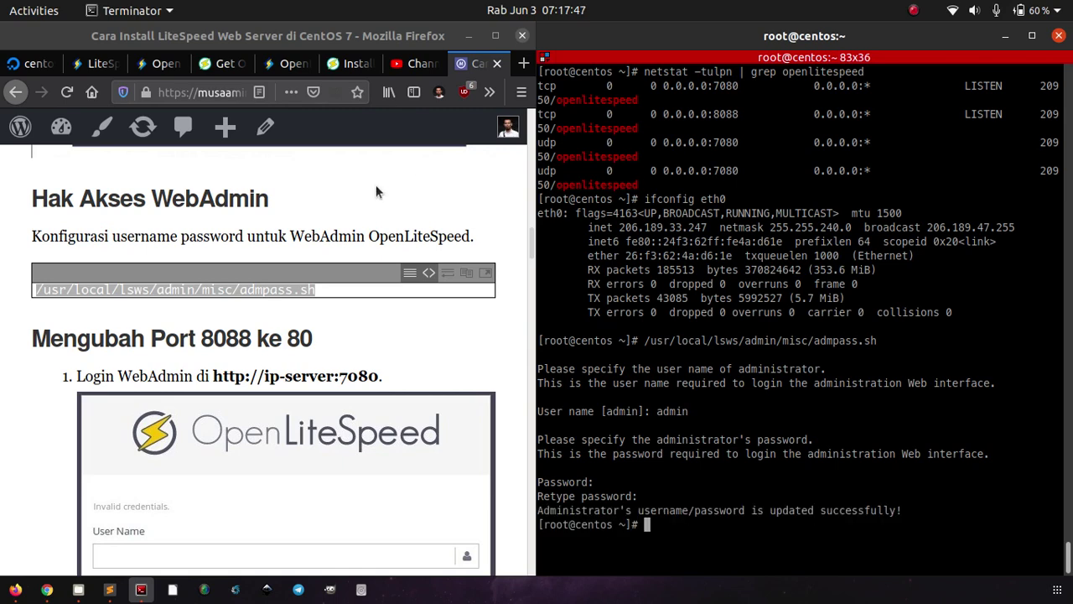
pyautogui.click(47, 589)
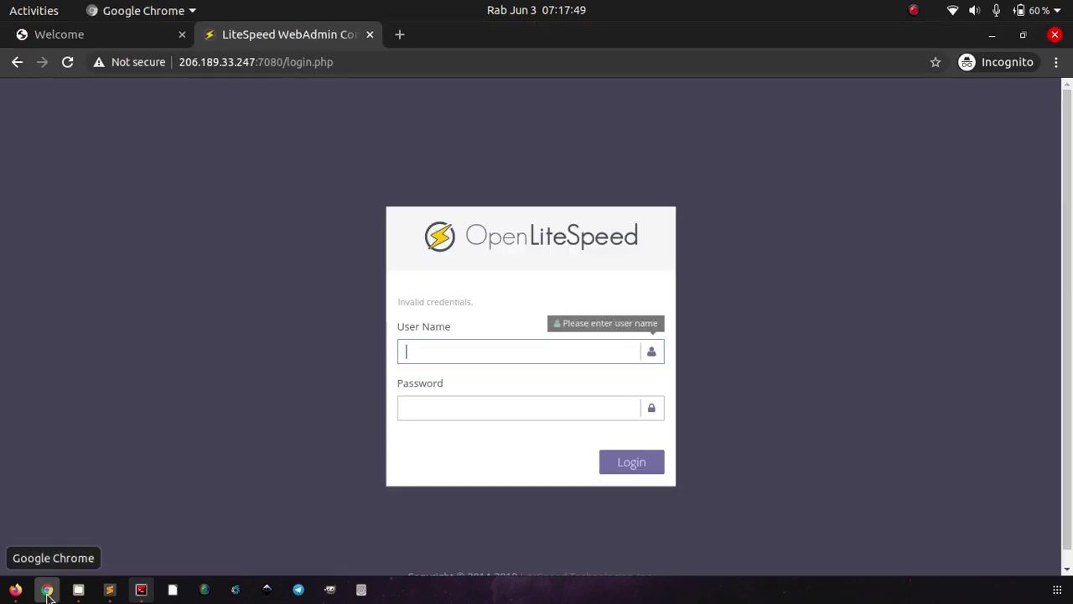
pyautogui.write('admin')
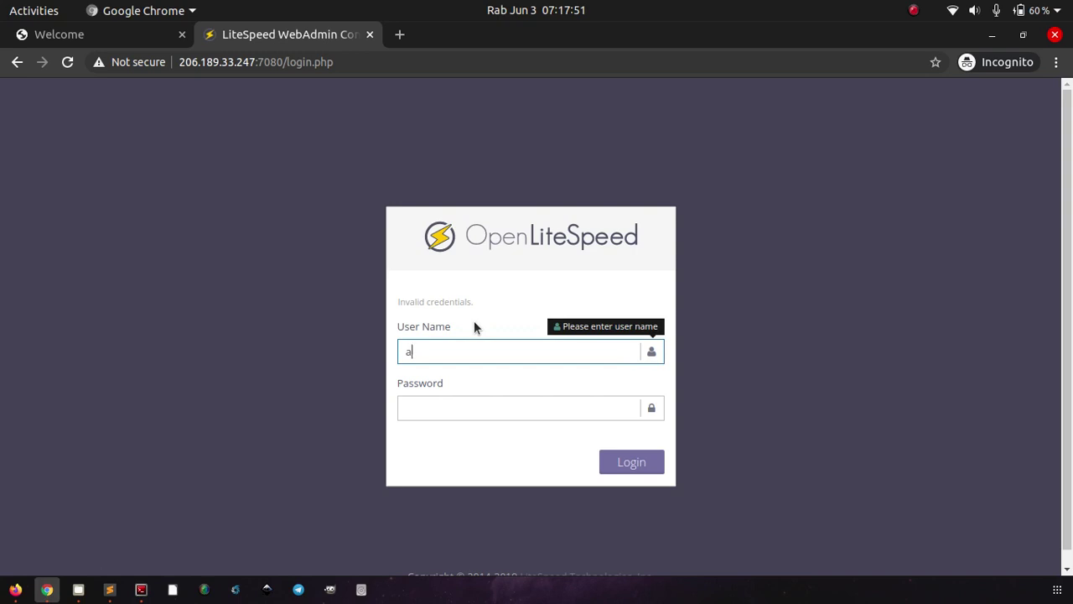
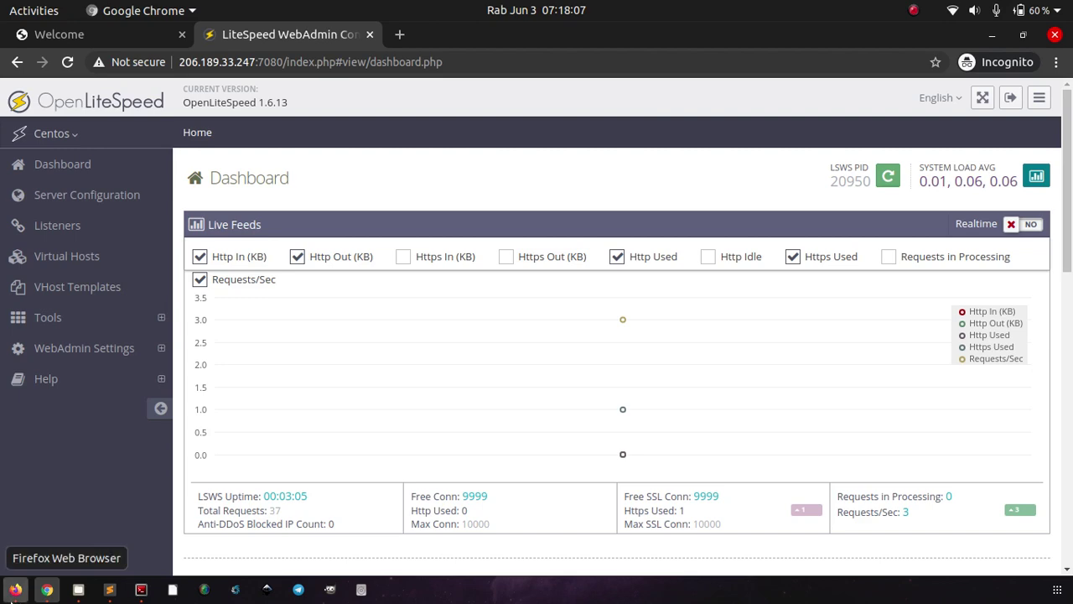
# Step: Scroll through the installation tutorial to review the listener configuration steps
pyautogui.click(15, 590)
pyautogui.scroll(-3, 127, 441)
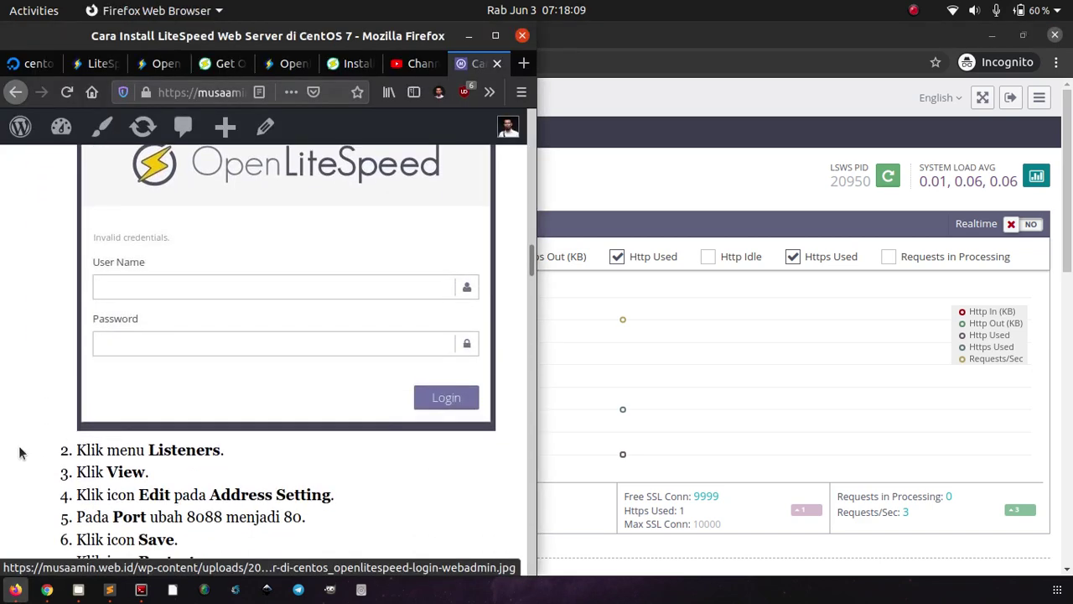
pyautogui.scroll(-3, 21, 453)
pyautogui.scroll(6, 21, 453)
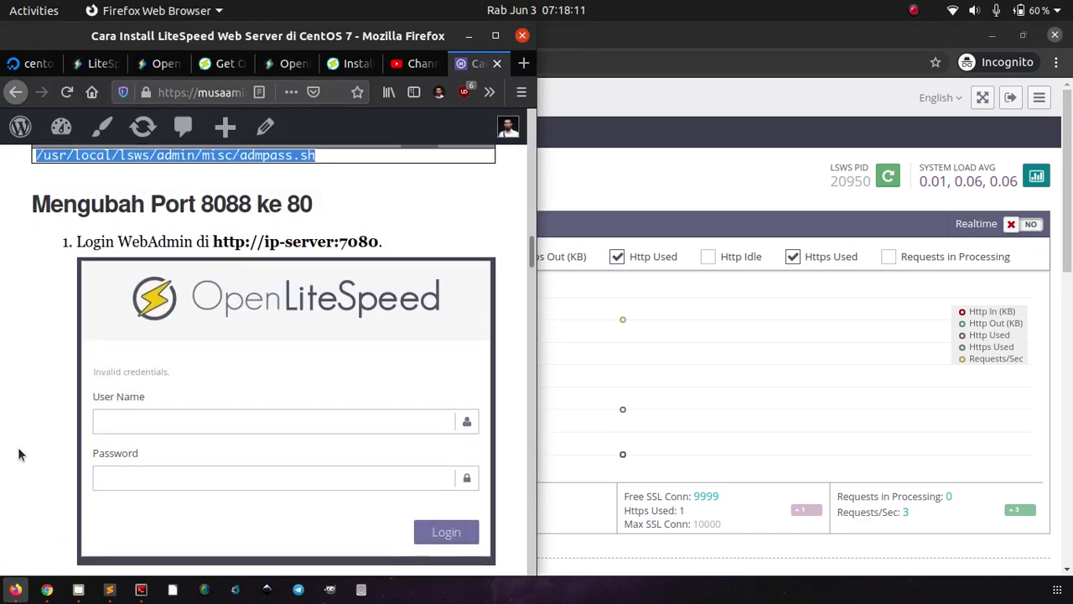
pyautogui.scroll(-7, 21, 453)
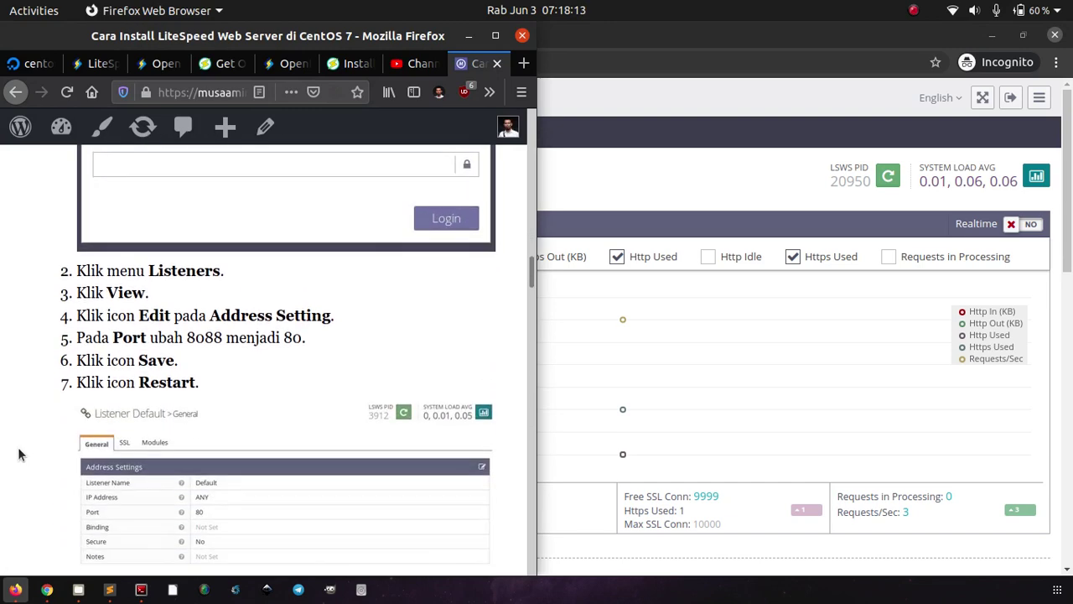
pyautogui.scroll(-1, 21, 454)
# Step: Open the Listeners list and view the Default listener's general settings showing port 8088
pyautogui.click(620, 166)
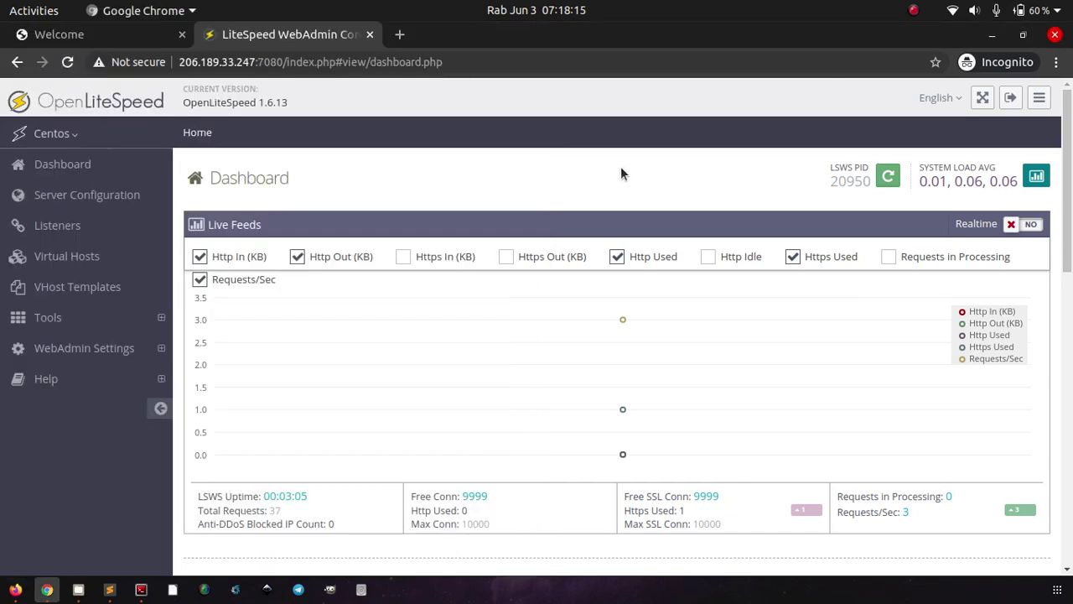
pyautogui.click(70, 232)
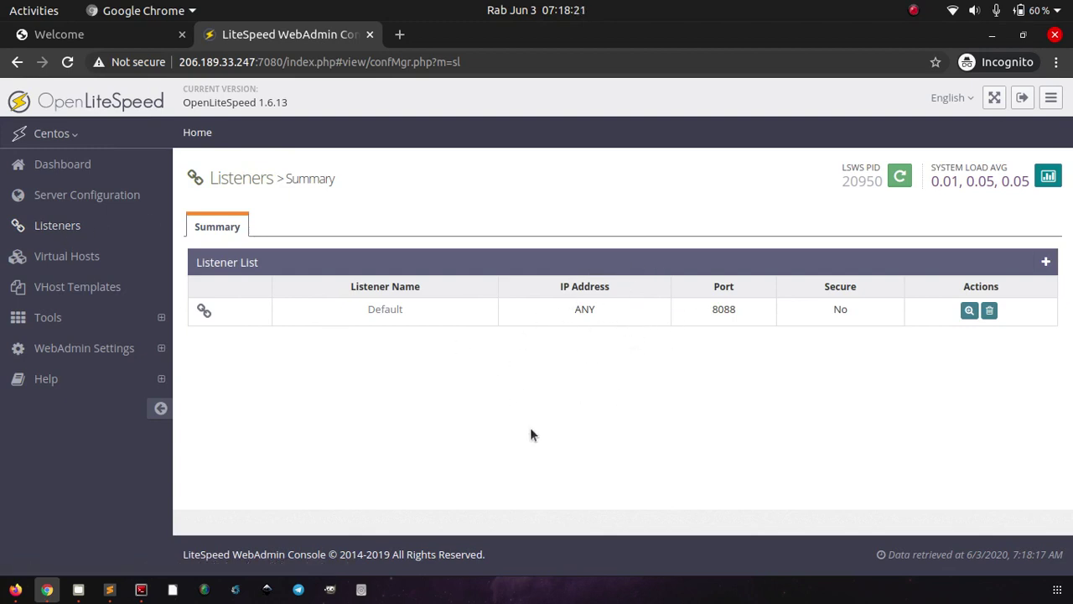
pyautogui.click(14, 589)
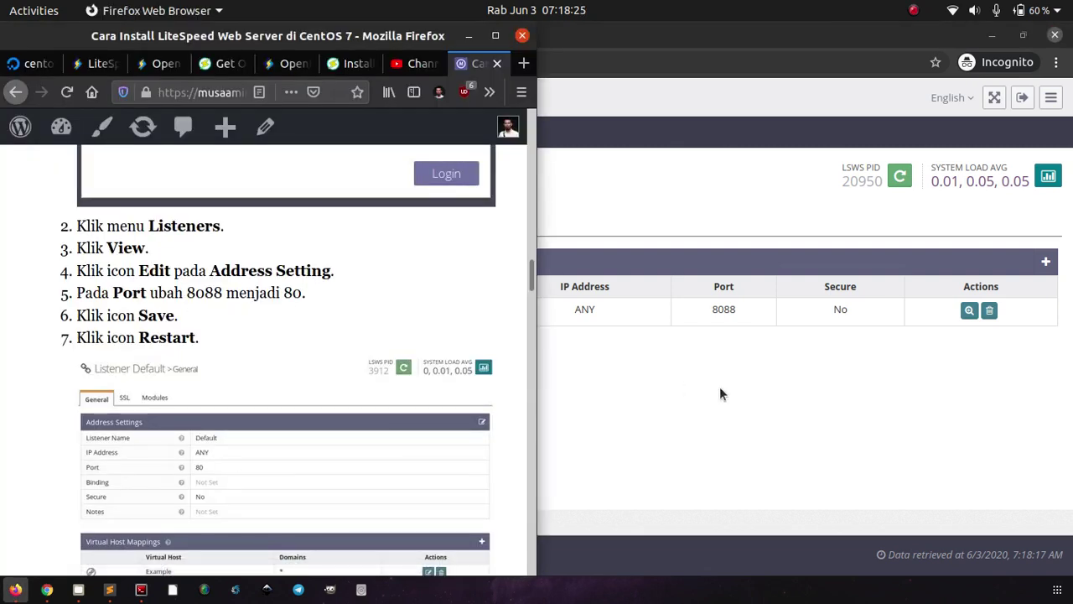
pyautogui.click(720, 391)
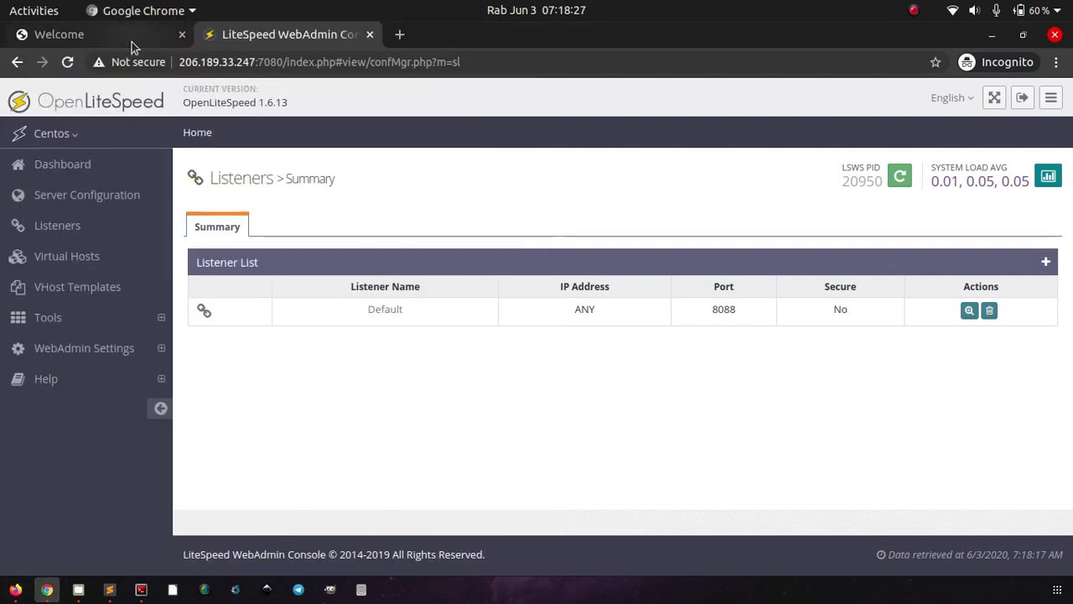
pyautogui.click(132, 41)
pyautogui.click(276, 36)
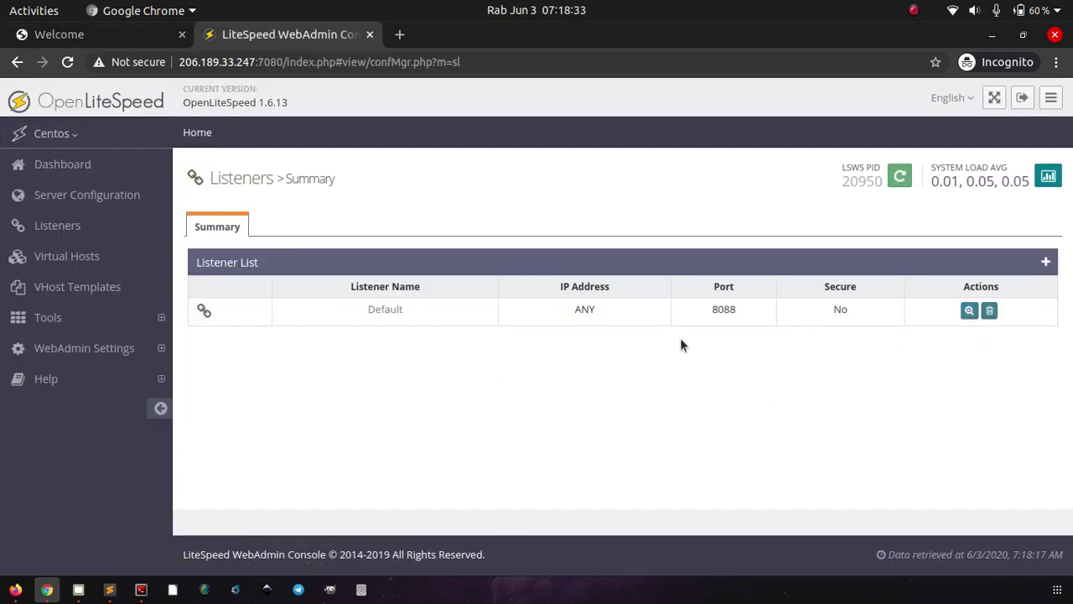
pyautogui.click(968, 310)
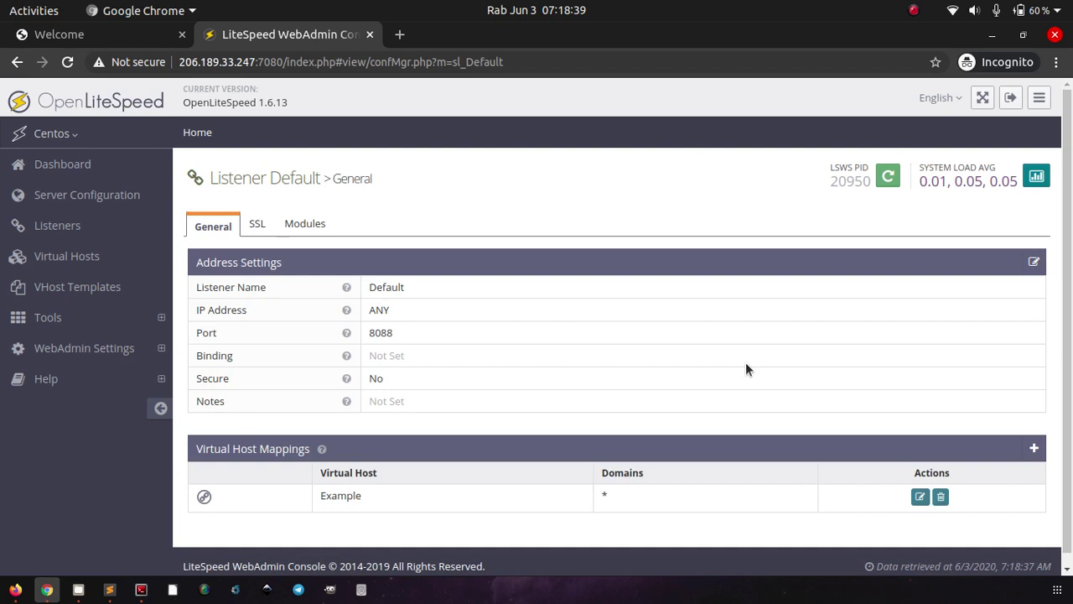
# Step: Change the Default listener's port from 8088 to 80 and save it
pyautogui.scroll(-1, 745, 369)
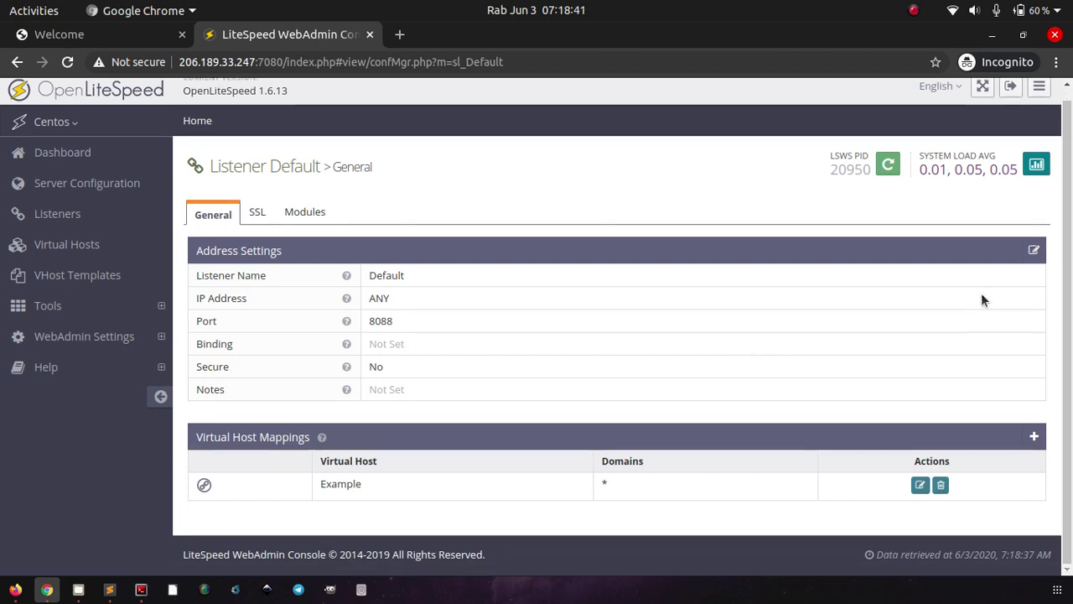
pyautogui.click(1035, 253)
pyautogui.scroll(-1, 571, 331)
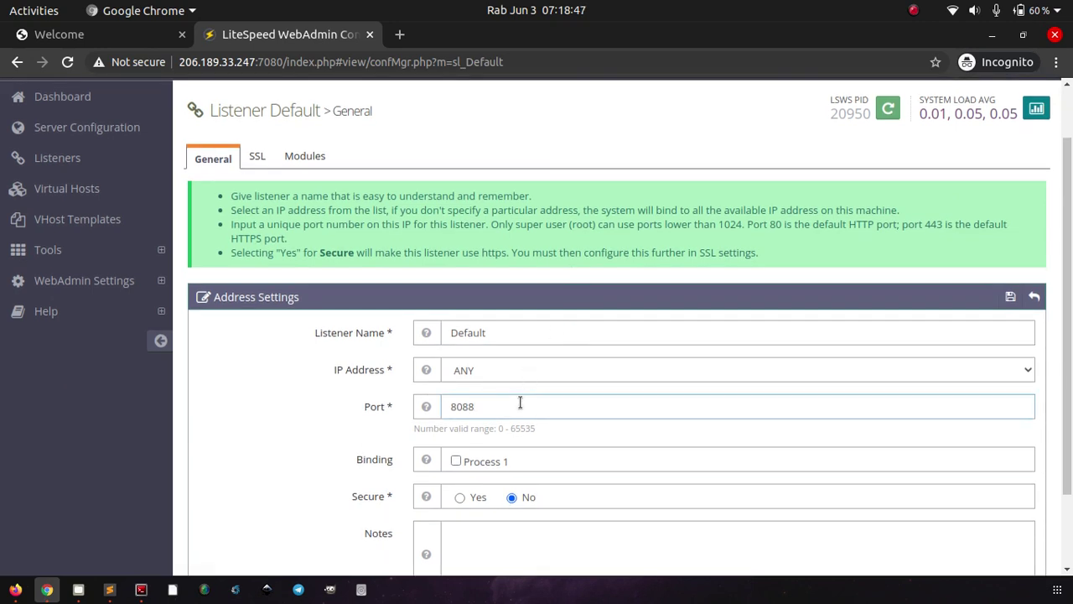
pyautogui.press('BackSpace')
pyautogui.scroll(-2, 519, 402)
pyautogui.scroll(3, 692, 424)
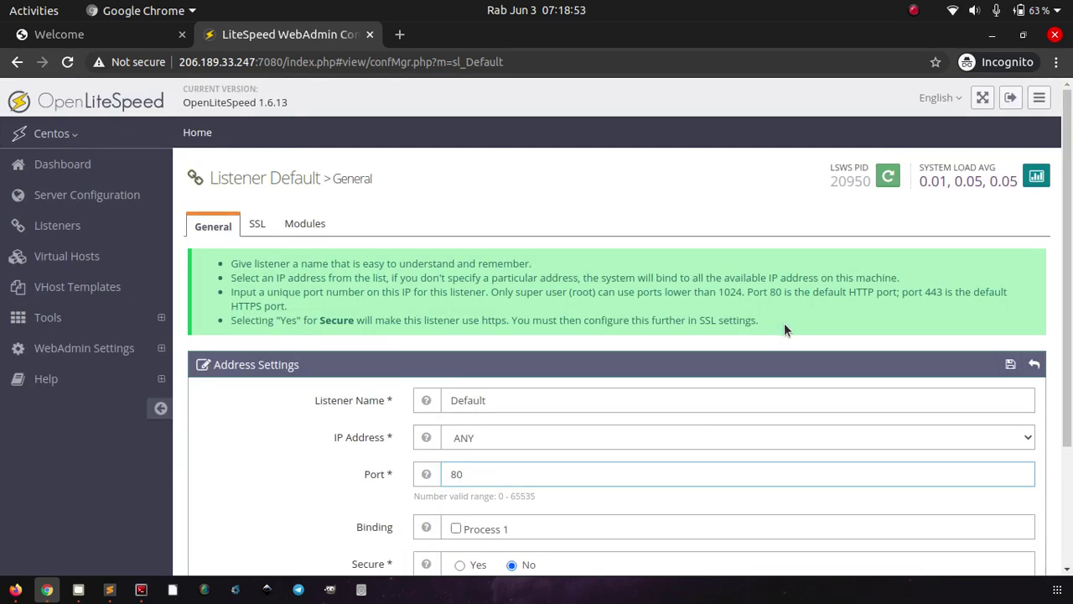
pyautogui.click(1012, 363)
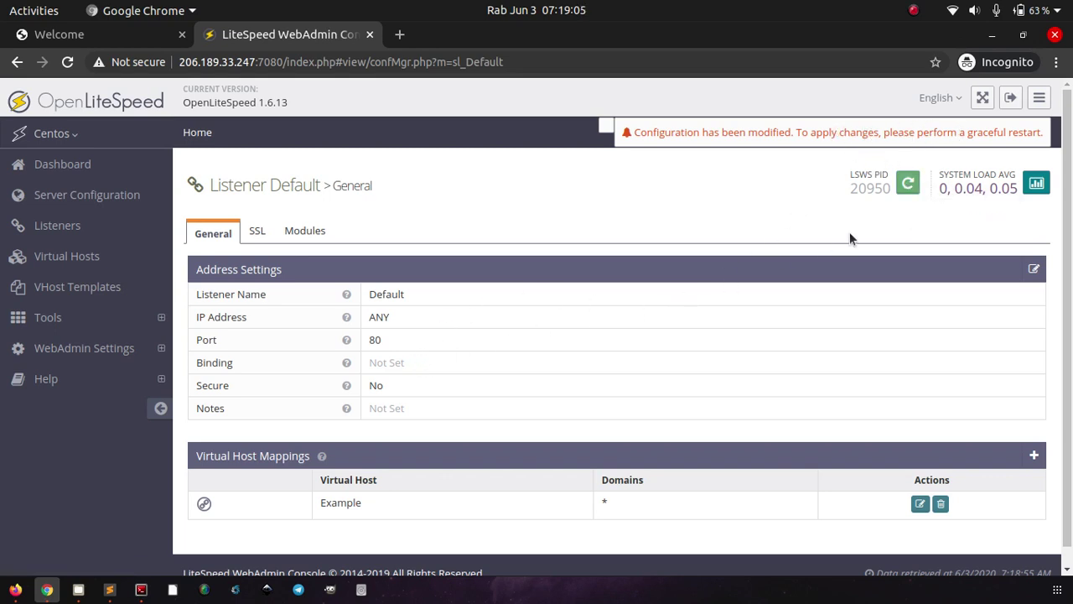
# Step: Gracefully restart OpenLiteSpeed, then reload the welcome page on port 8088
pyautogui.click(912, 184)
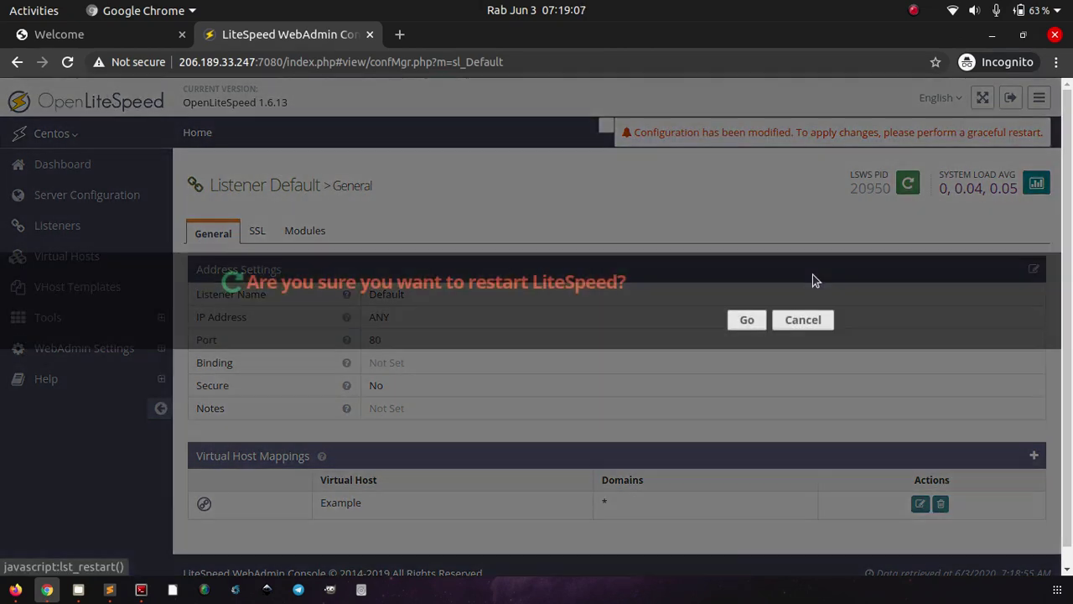
pyautogui.click(747, 321)
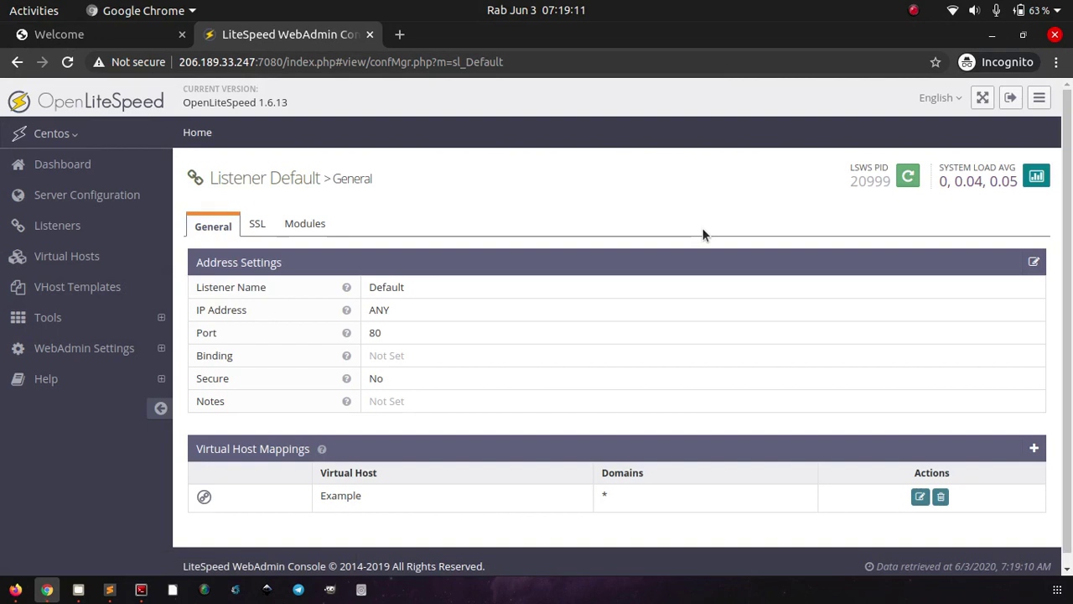
pyautogui.click(79, 35)
pyautogui.click(68, 62)
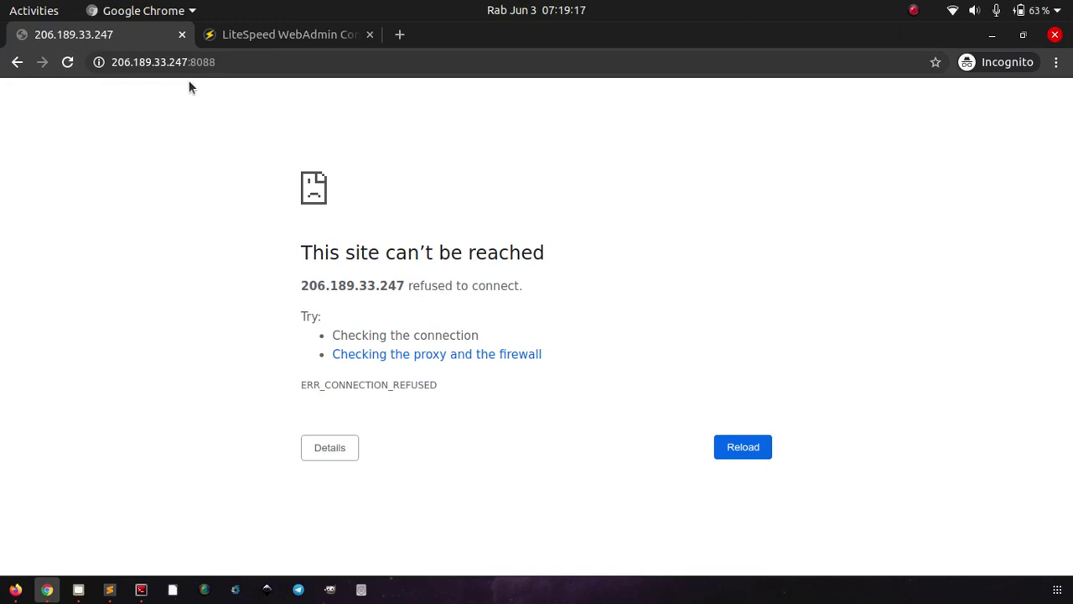
# Step: Remove :8088 from the address so the welcome page loads from the bare server IP
pyautogui.moveTo(186, 61); pyautogui.dragTo(234, 78)
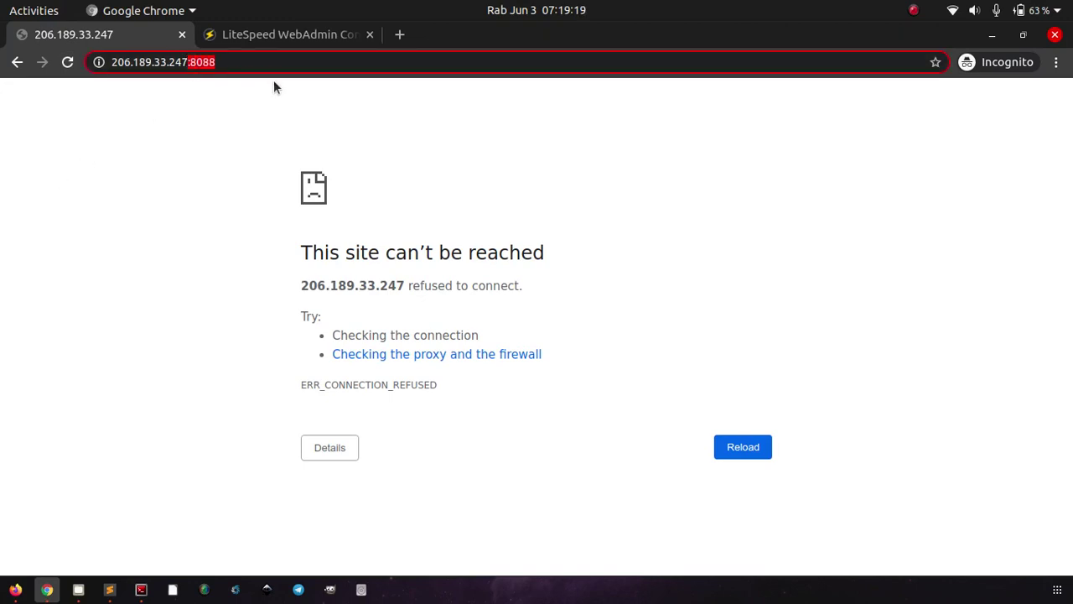
pyautogui.press('BackSpace')
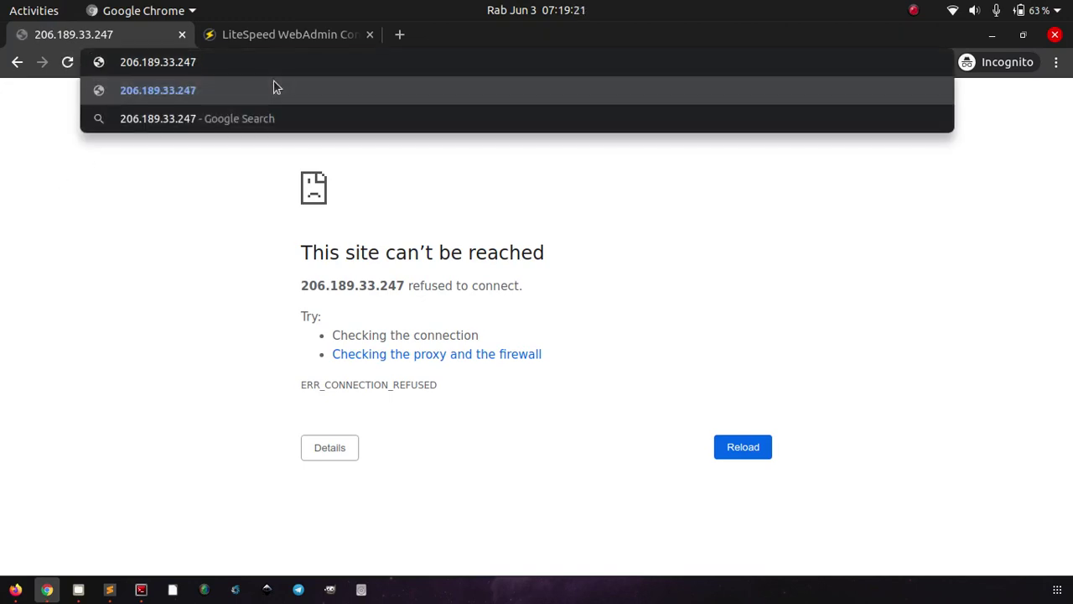
pyautogui.press('Return')
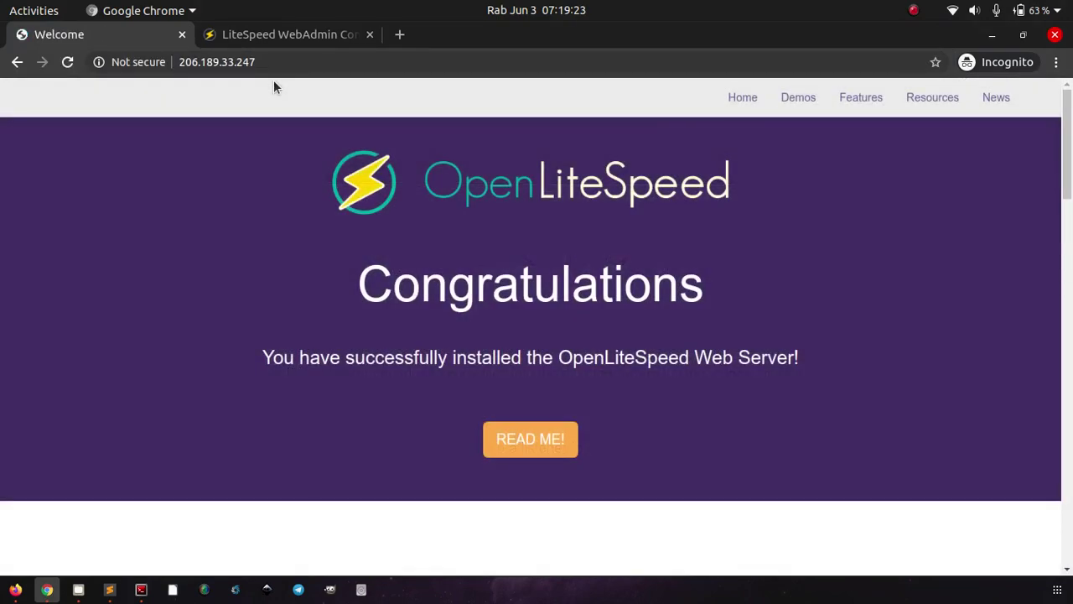
# Step: Scroll the Firefox tutorial to its Install PHP 7.2 section
pyautogui.click(310, 35)
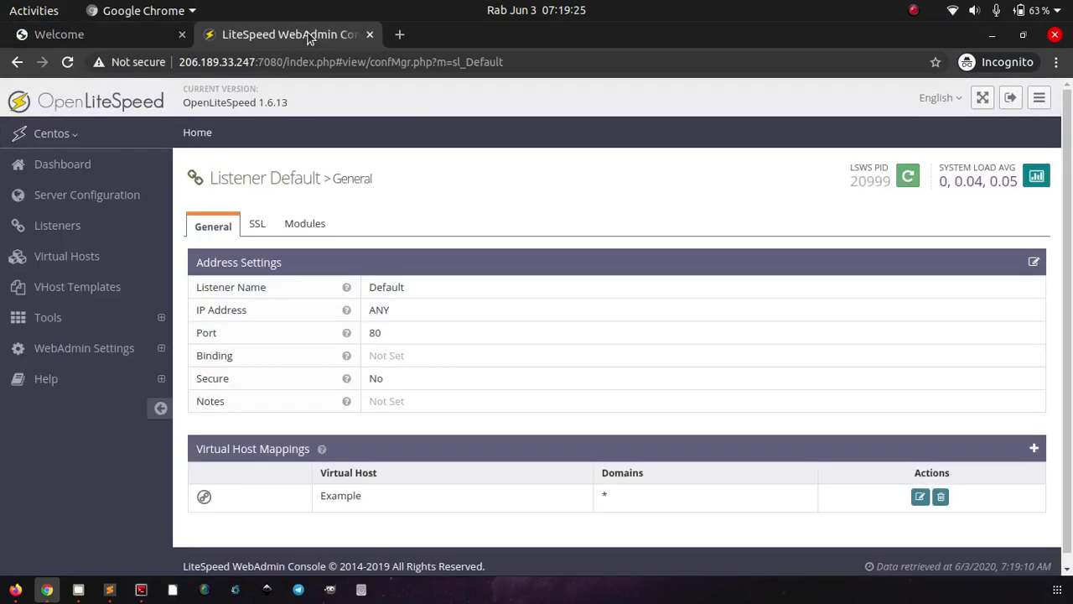
pyautogui.click(15, 589)
pyautogui.scroll(-5, 189, 427)
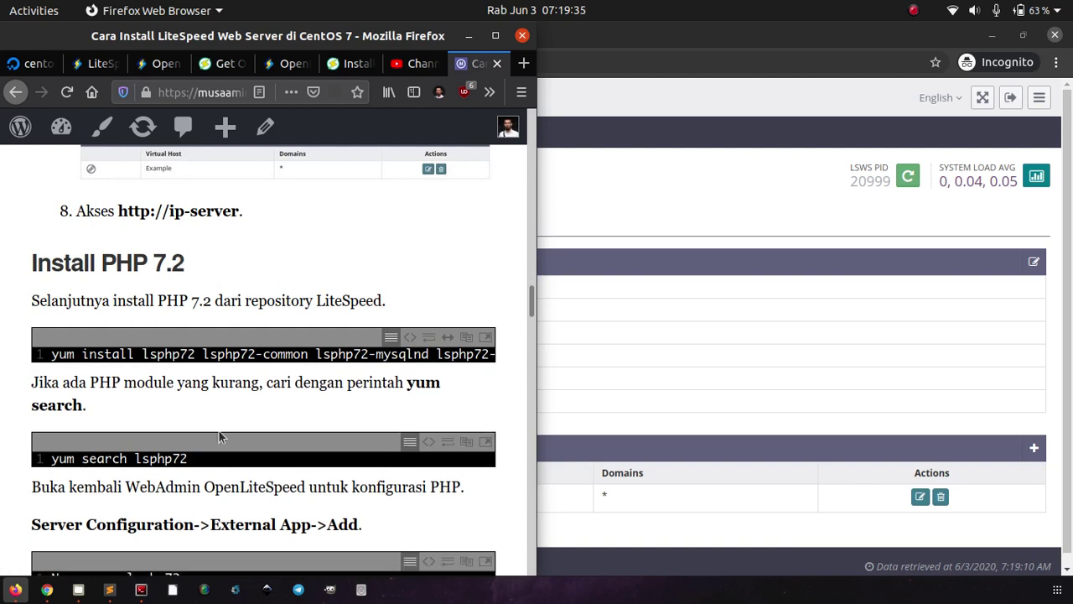
# Step: Run php -v and lsphp72 -v in Terminator; both commands are not found
pyautogui.click(141, 590)
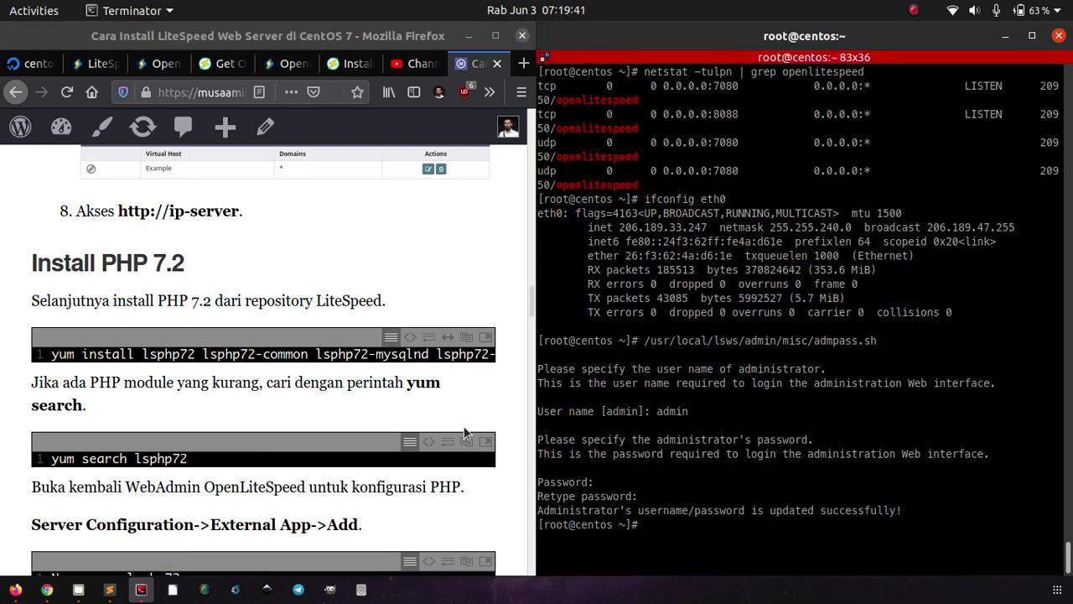
pyautogui.write('php -v')
pyautogui.press('Return')
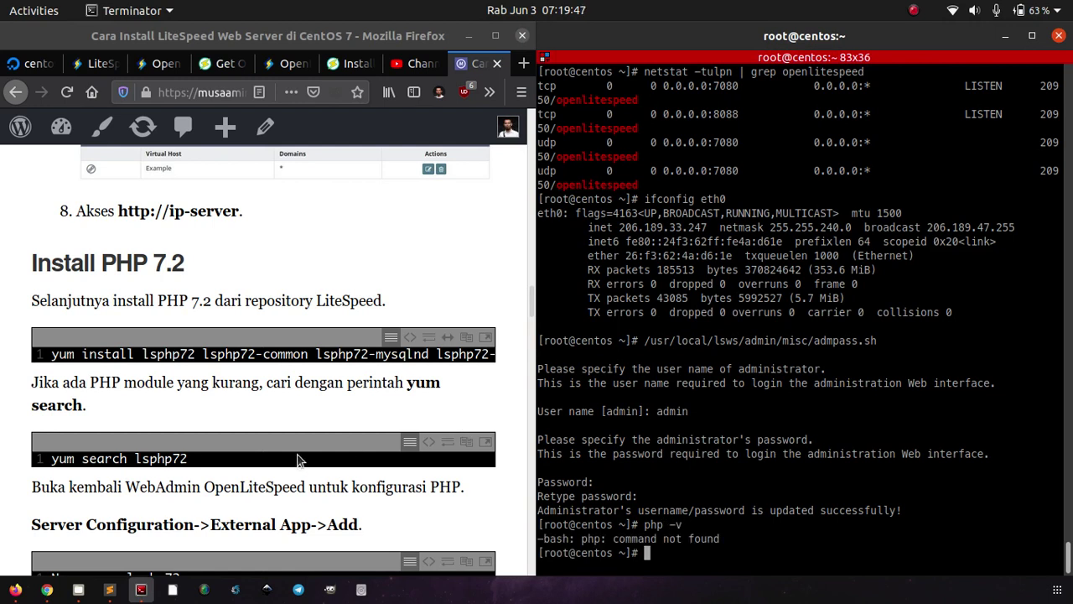
pyautogui.write('lsph')
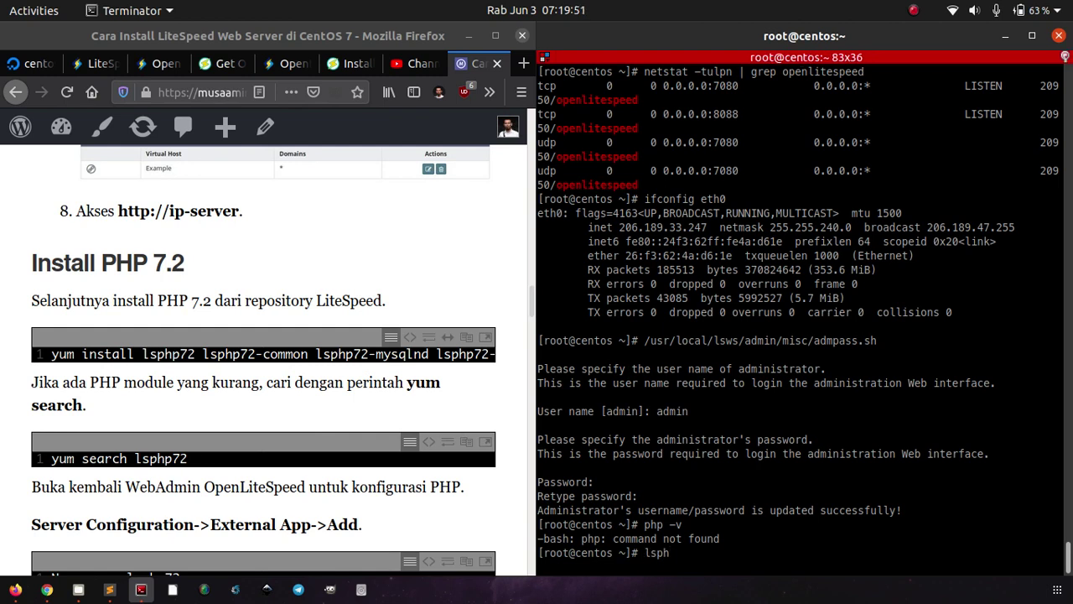
pyautogui.write('p72')
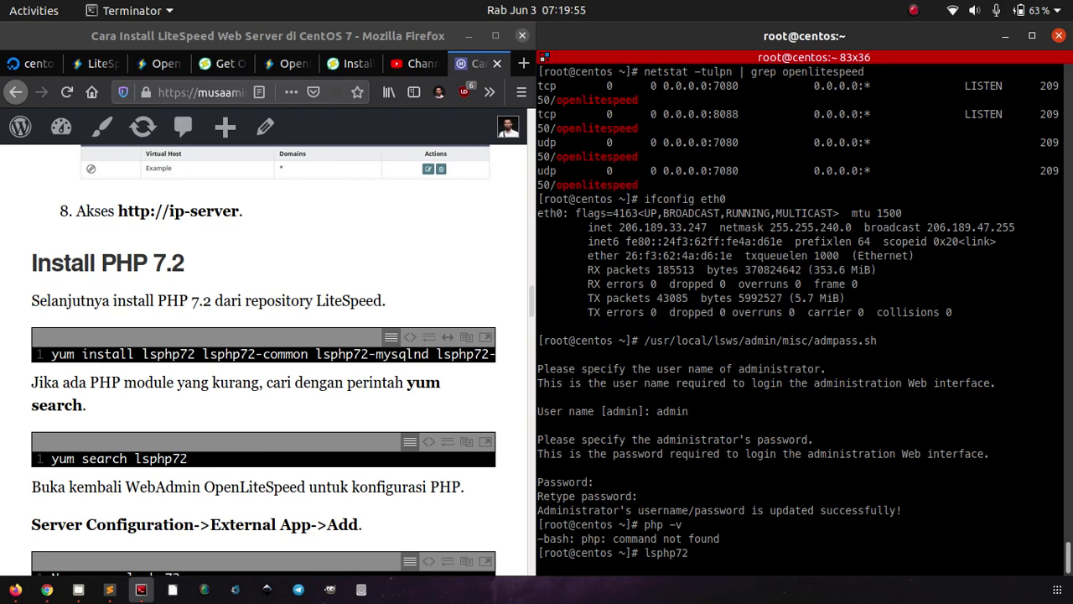
pyautogui.write(' -v')
pyautogui.press('Return')
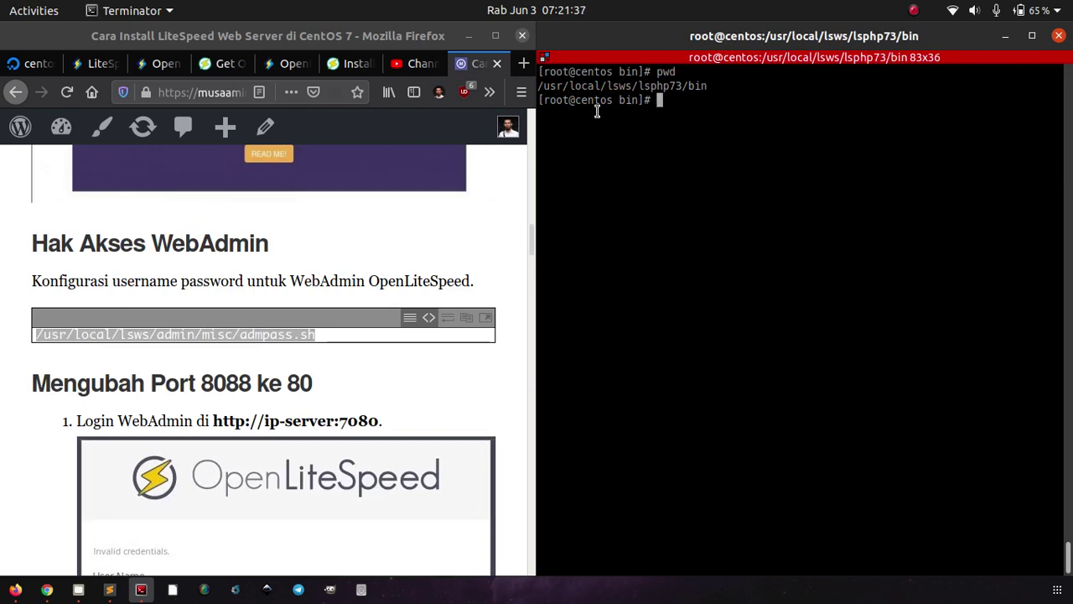
# Step: In lsphp73/bin, list files with ls -l, confirm ./php -v reports PHP 7.3.17, bare php missing
pyautogui.click(194, 354)
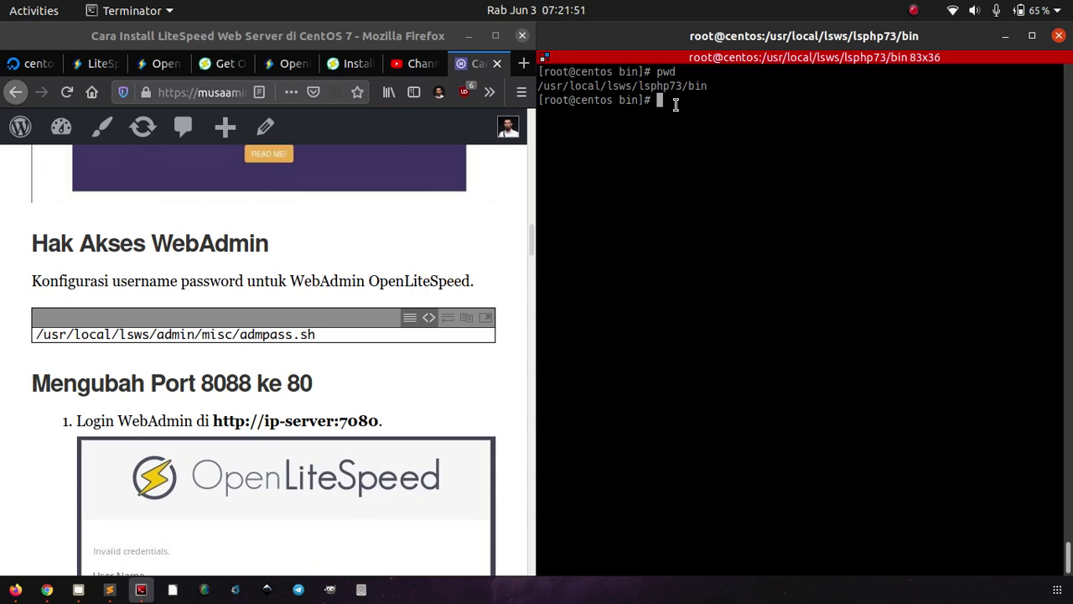
pyautogui.write('ls -l')
pyautogui.press('Return')
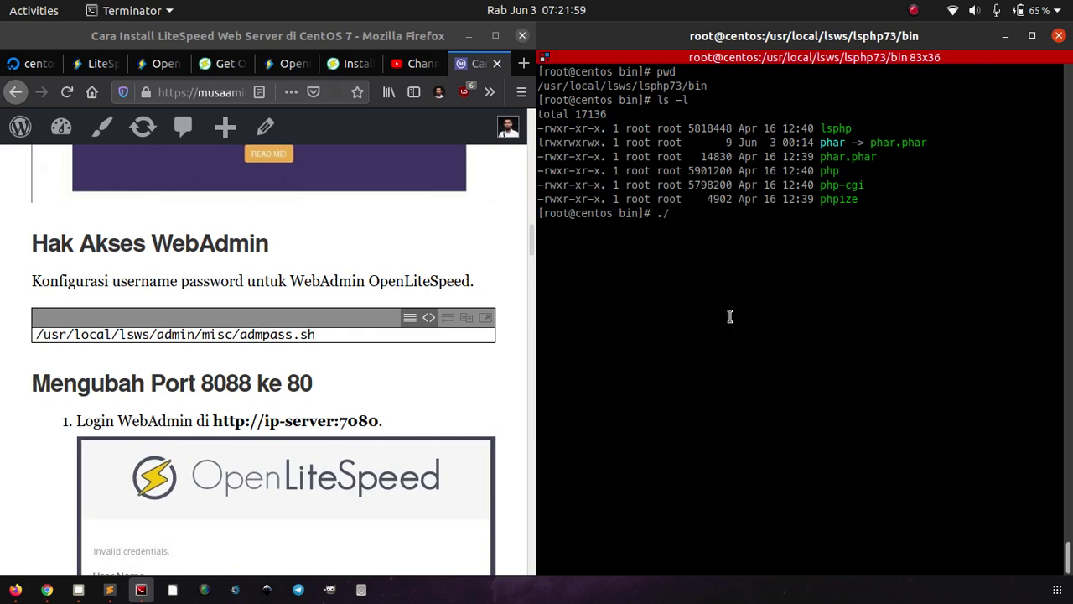
pyautogui.write('php -v')
pyautogui.press('Return')
pyautogui.write('php')
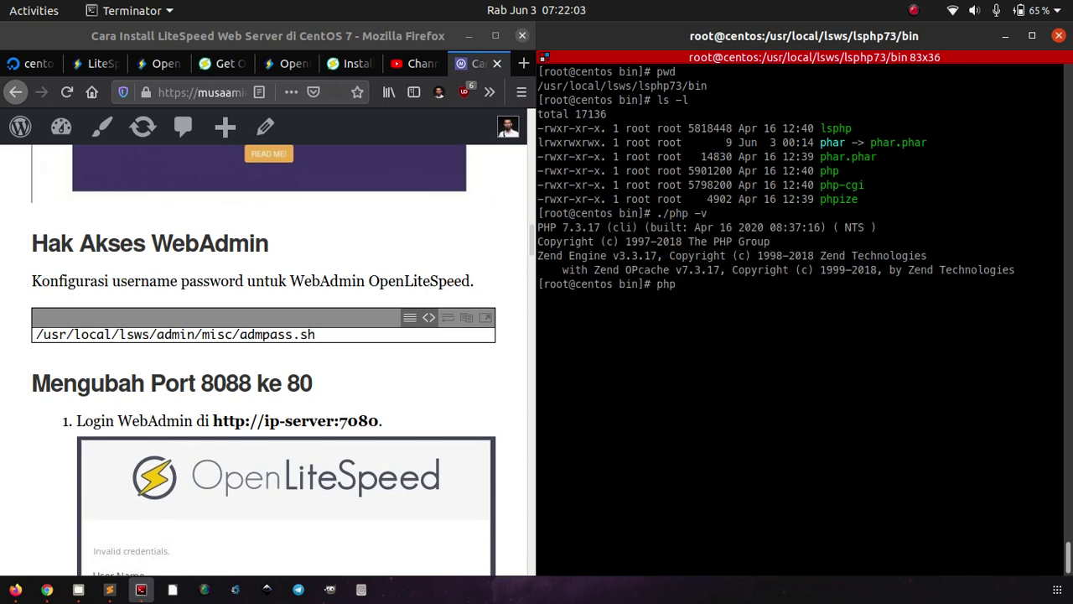
pyautogui.press('Return')
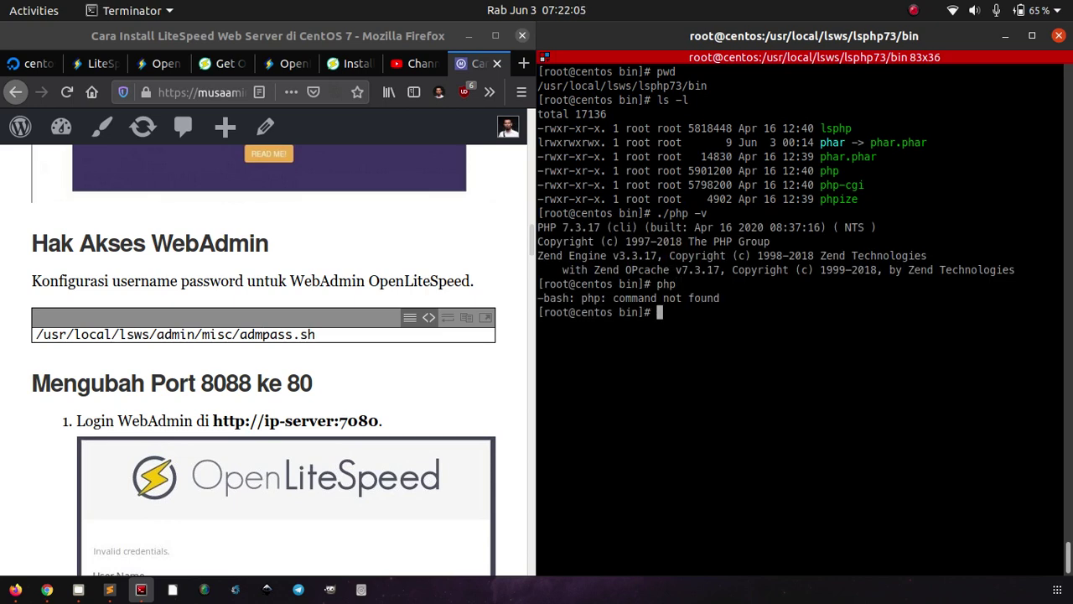
pyautogui.write('ln -s')
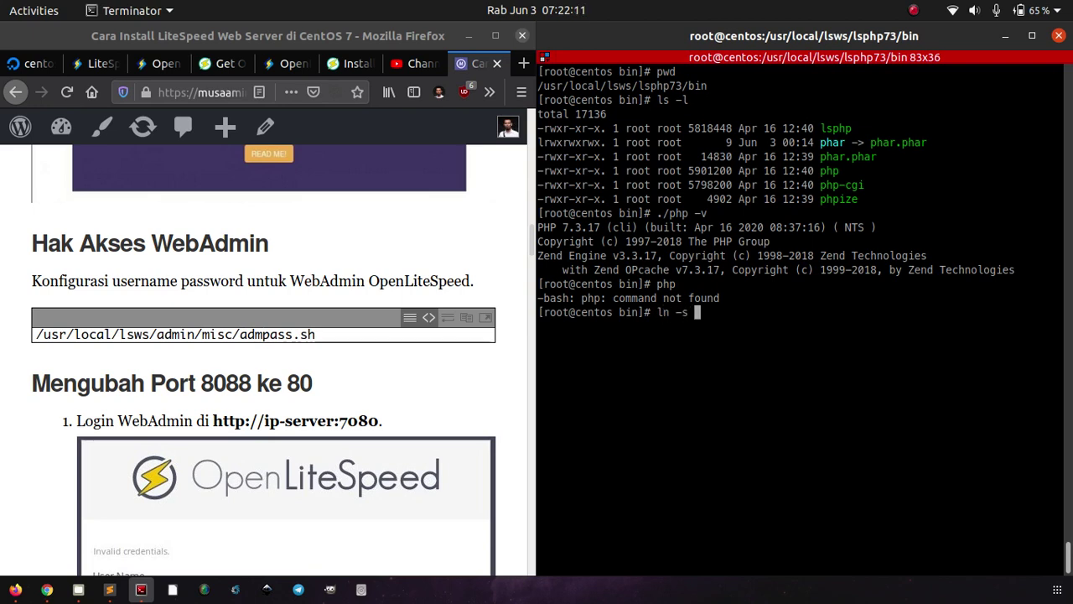
pyautogui.write(' /usr/local/lsws/')
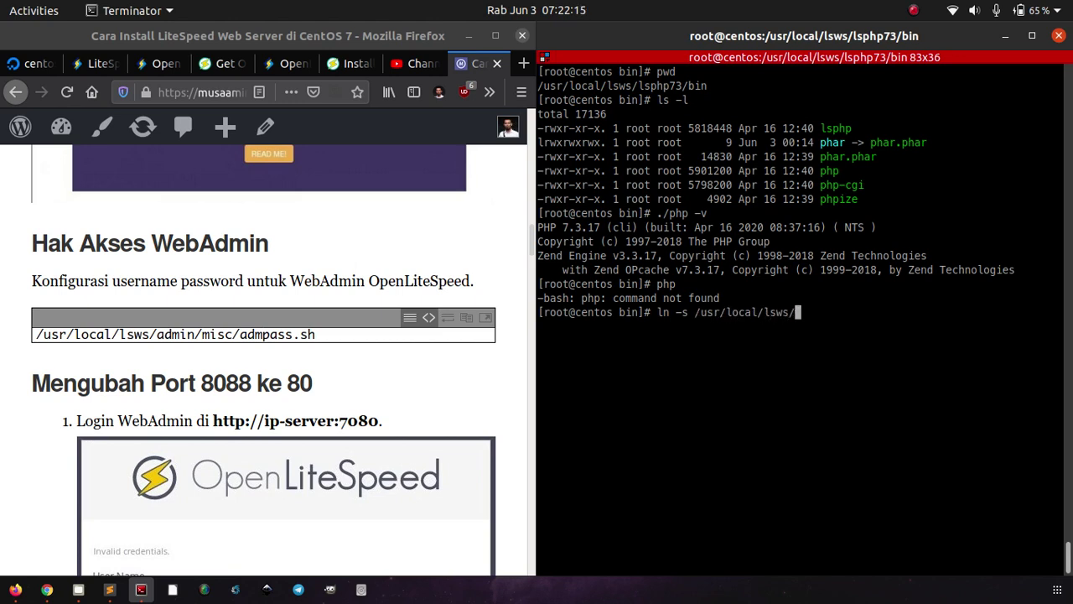
pyautogui.write('lsph')
# Step: Symlink /usr/local/lsws/lsphp73/bin/php into /usr/bin/ and confirm php -v reports 7.3.17 from home
pyautogui.press('Tab')
pyautogui.write('bin/')
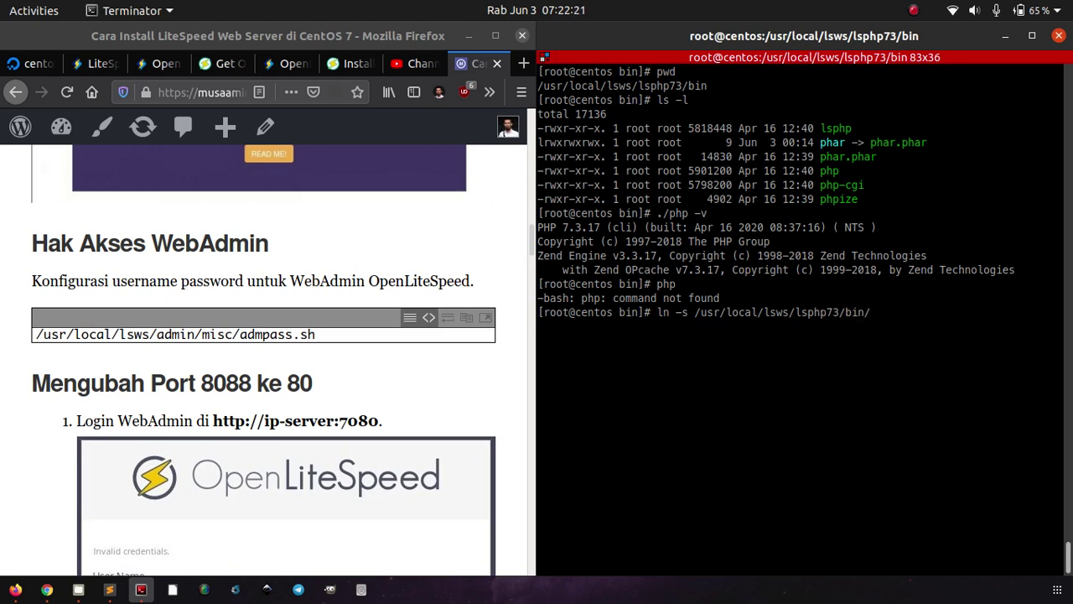
pyautogui.write('php ')
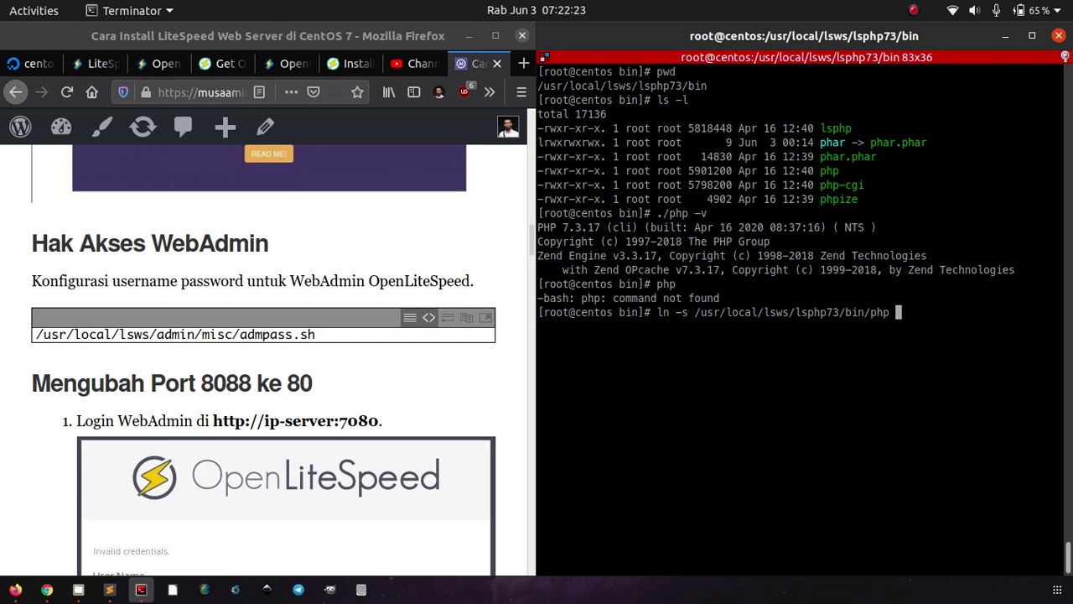
pyautogui.write('/usr/')
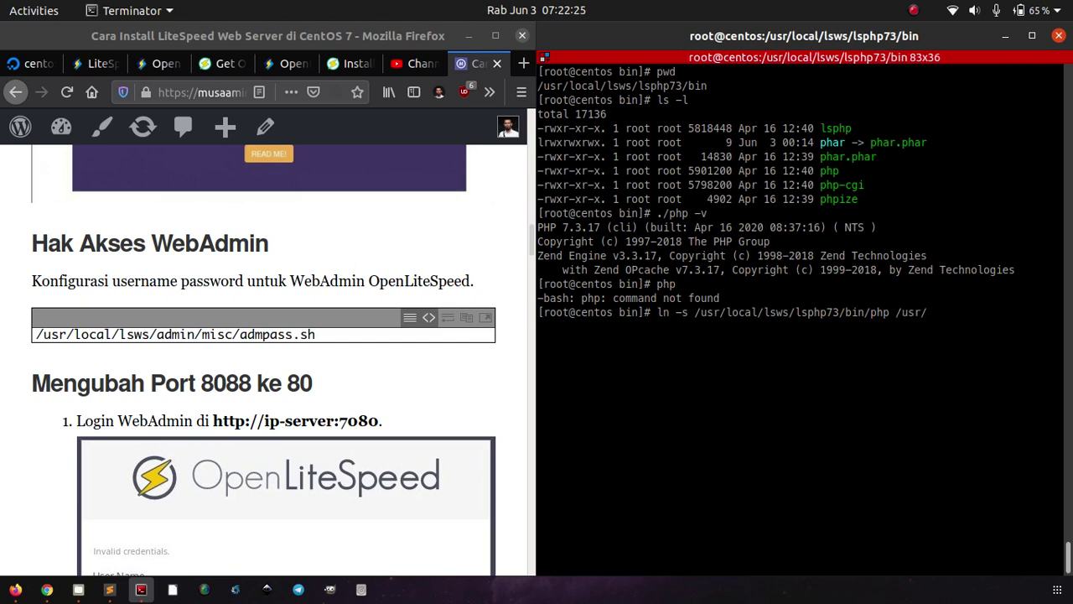
pyautogui.write('bin/')
pyautogui.press('Return')
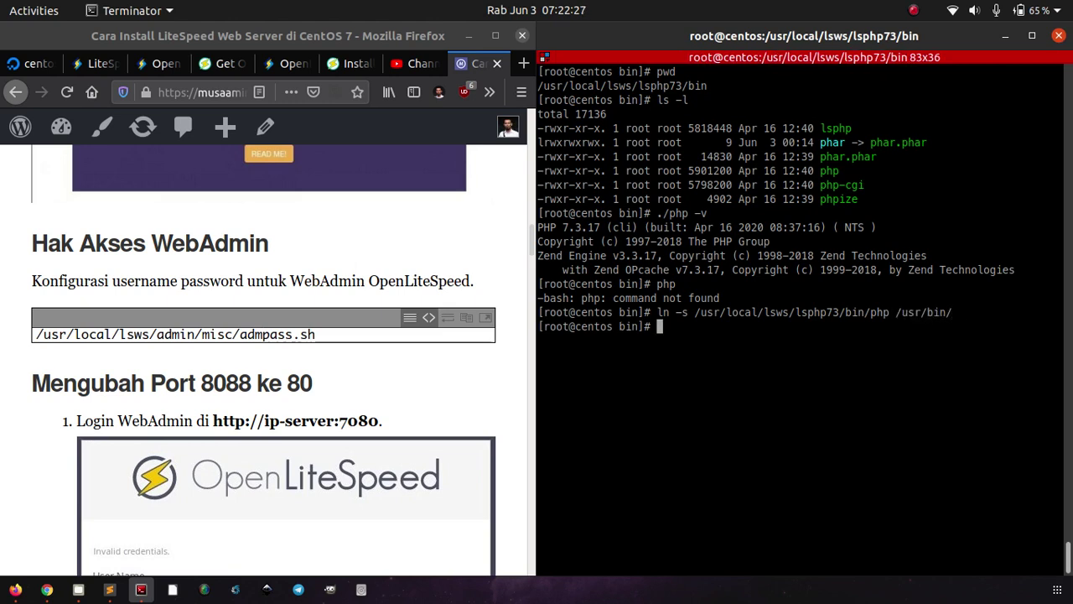
pyautogui.write('php -v')
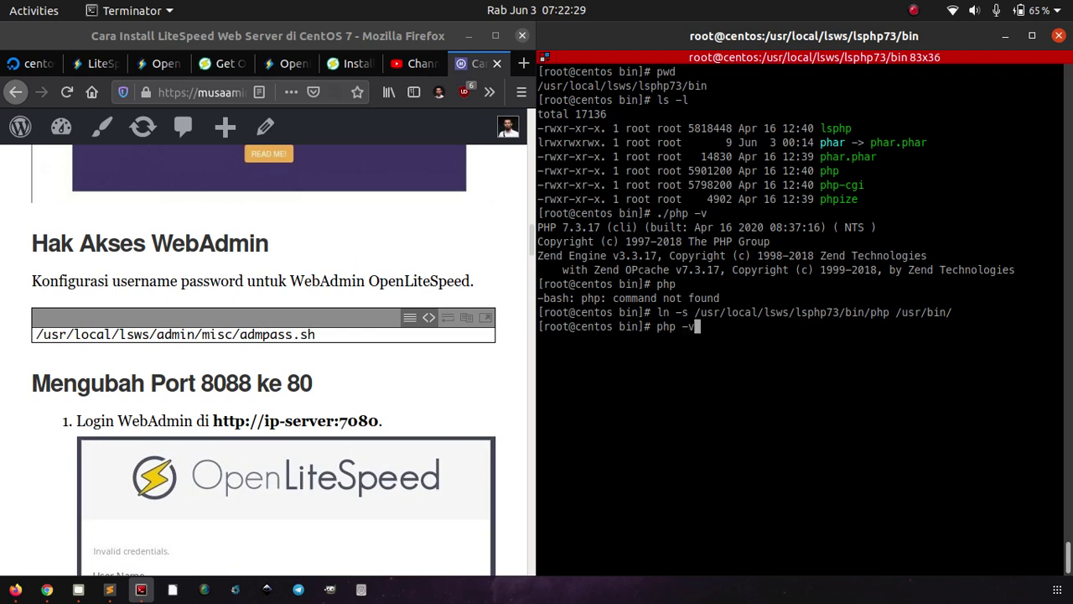
pyautogui.press('Return')
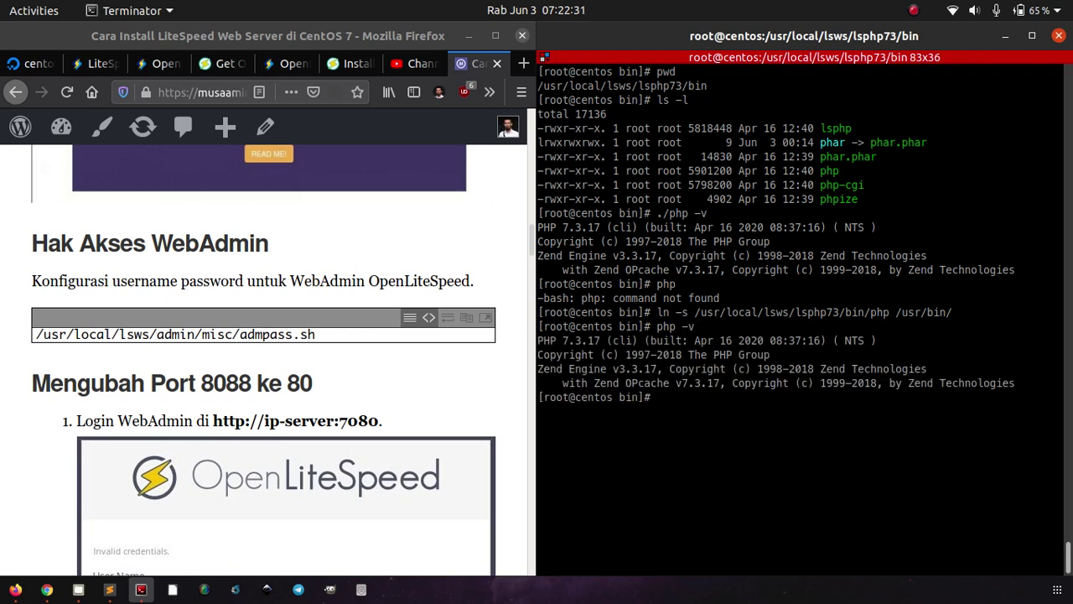
pyautogui.write('cd')
pyautogui.press('Return')
pyautogui.write('php ')
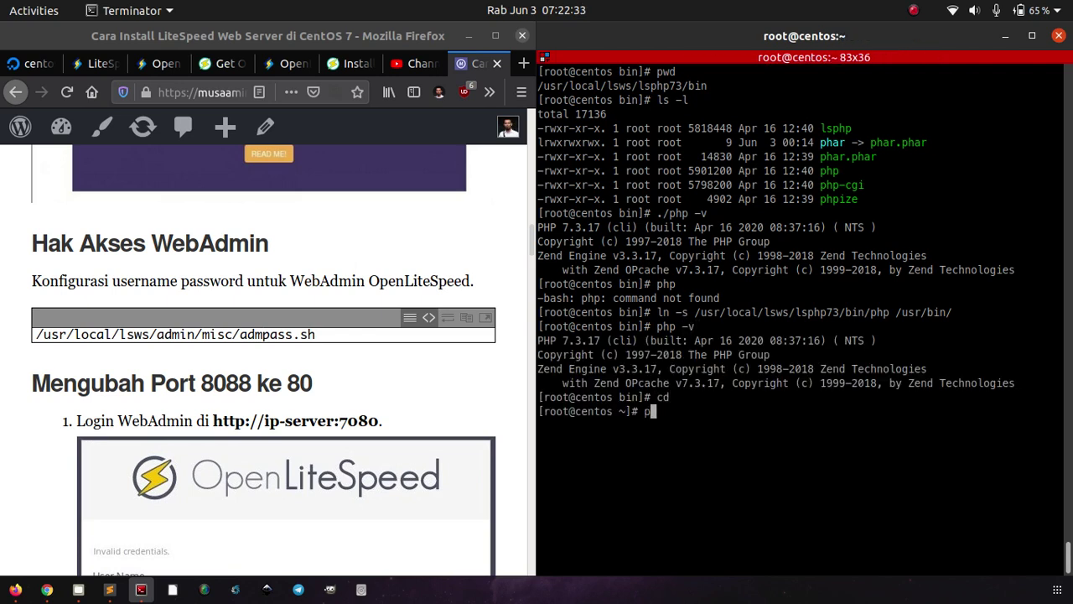
pyautogui.write('-v')
pyautogui.press('Return')
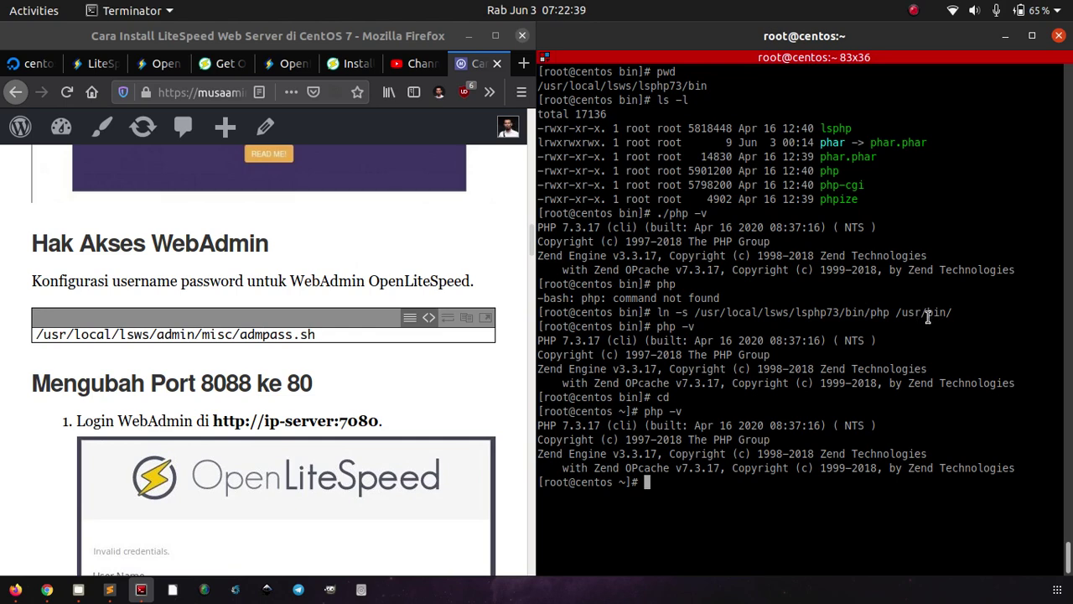
# Step: Clear the terminal with Ctrl+L and scroll the tutorial to the External App → Add settings
pyautogui.hotkey('ctrl', 'l')
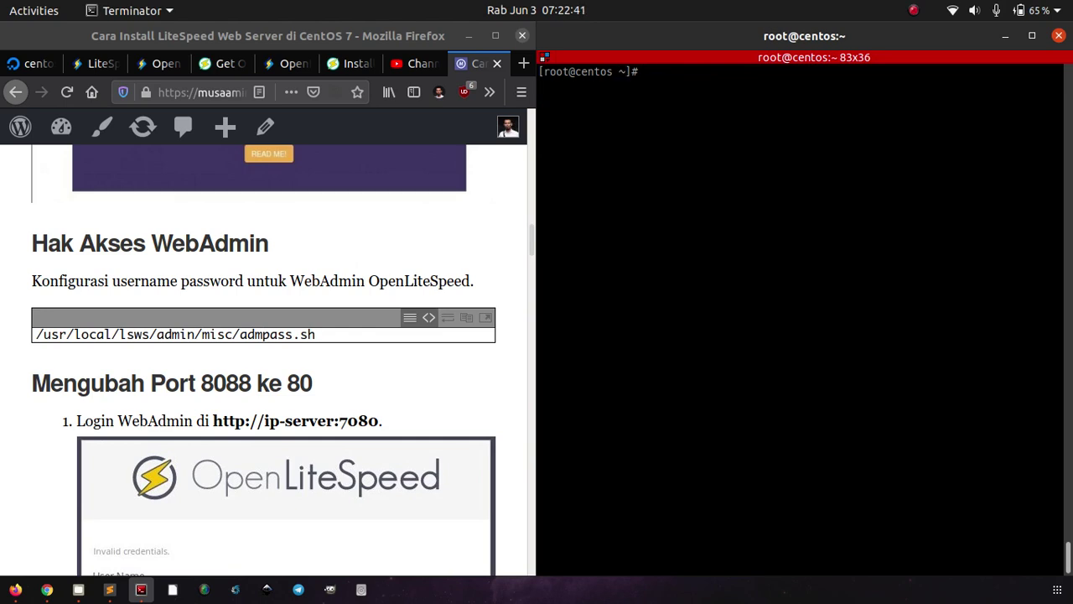
pyautogui.scroll(-15, 475, 394)
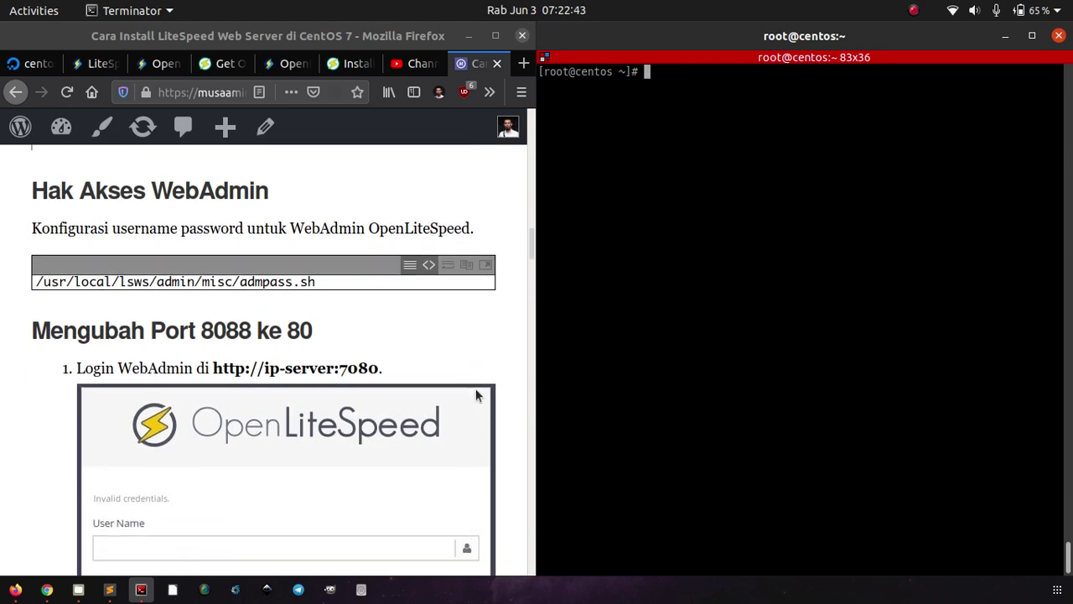
pyautogui.scroll(-5, 476, 394)
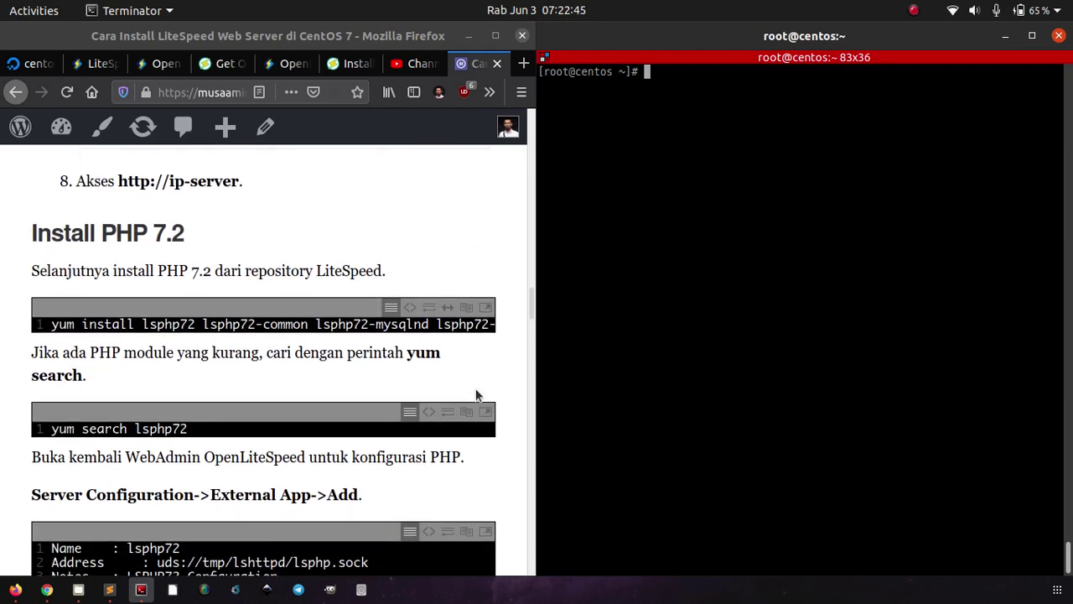
pyautogui.scroll(-5, 475, 389)
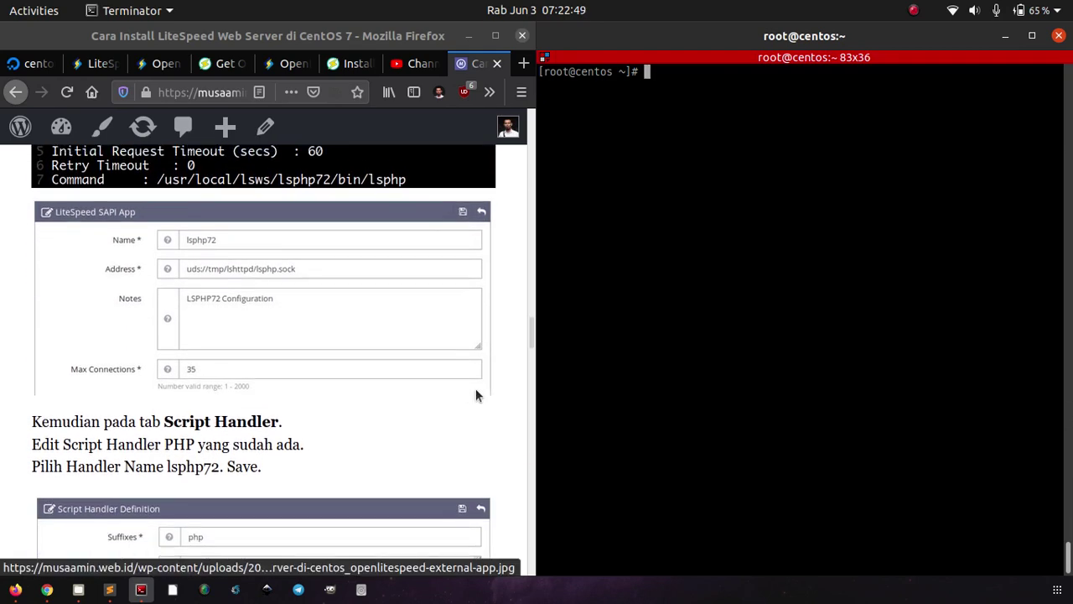
pyautogui.scroll(5, 479, 387)
pyautogui.scroll(2, 475, 389)
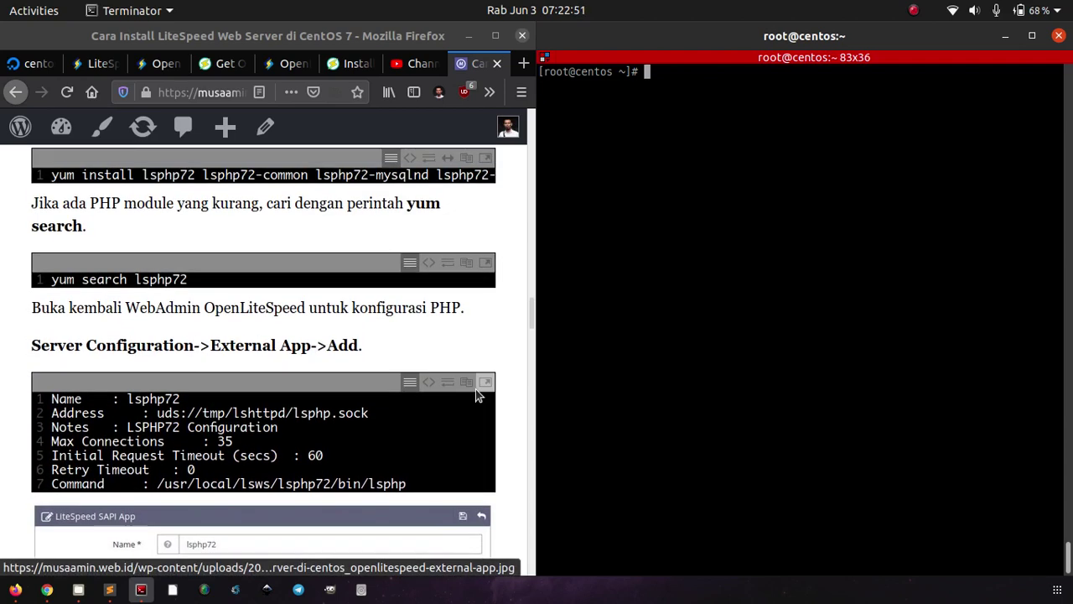
pyautogui.scroll(-1, 475, 389)
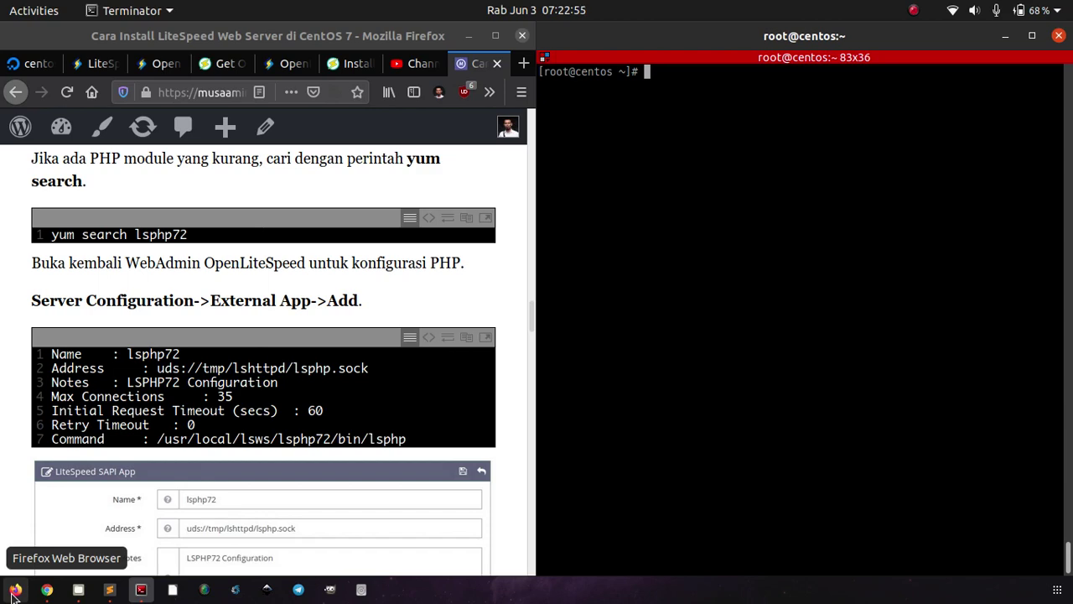
# Step: Open Server Configuration in WebAdmin while checking the tutorial alongside
pyautogui.click(14, 591)
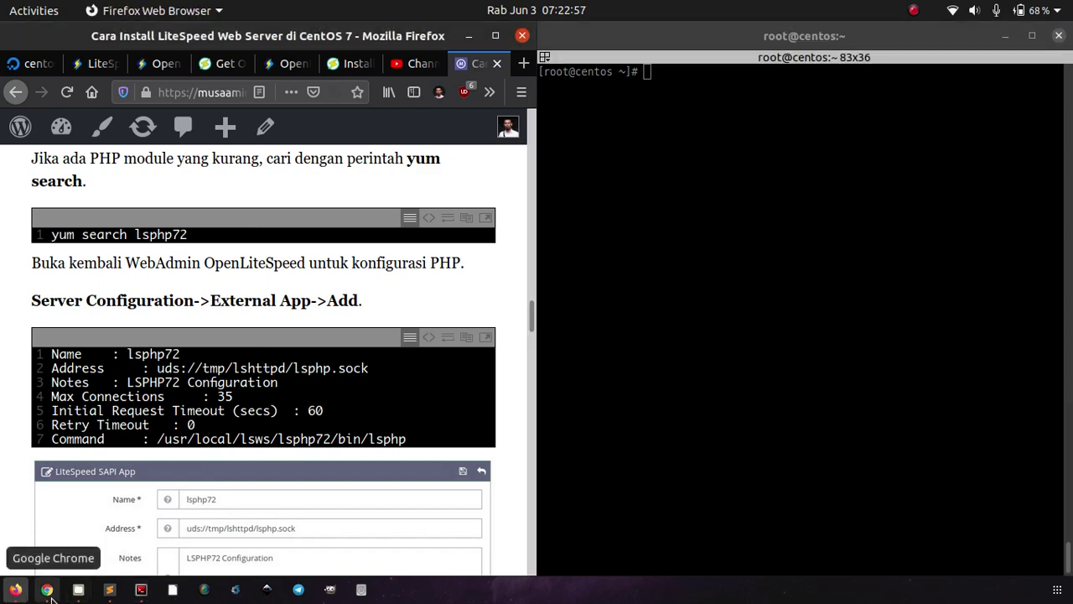
pyautogui.click(47, 589)
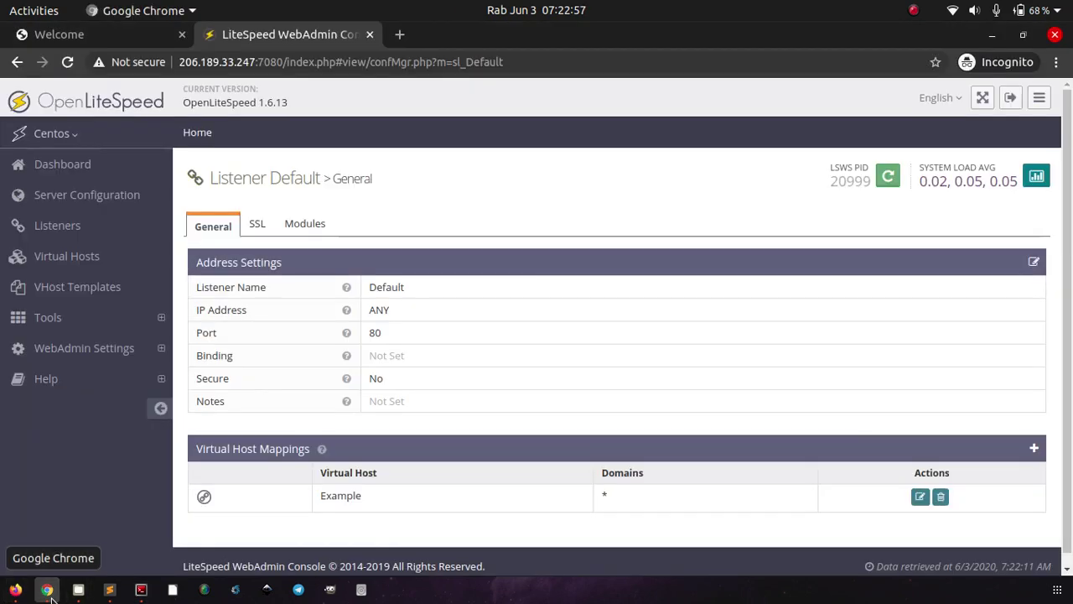
pyautogui.click(124, 203)
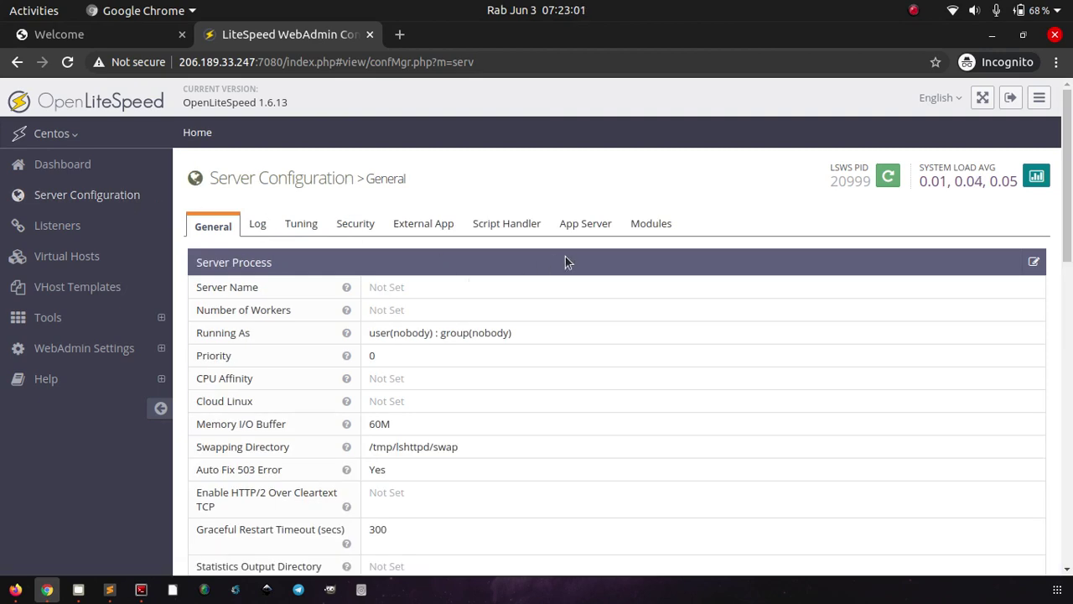
pyautogui.hotkey('alt', 'Tab')
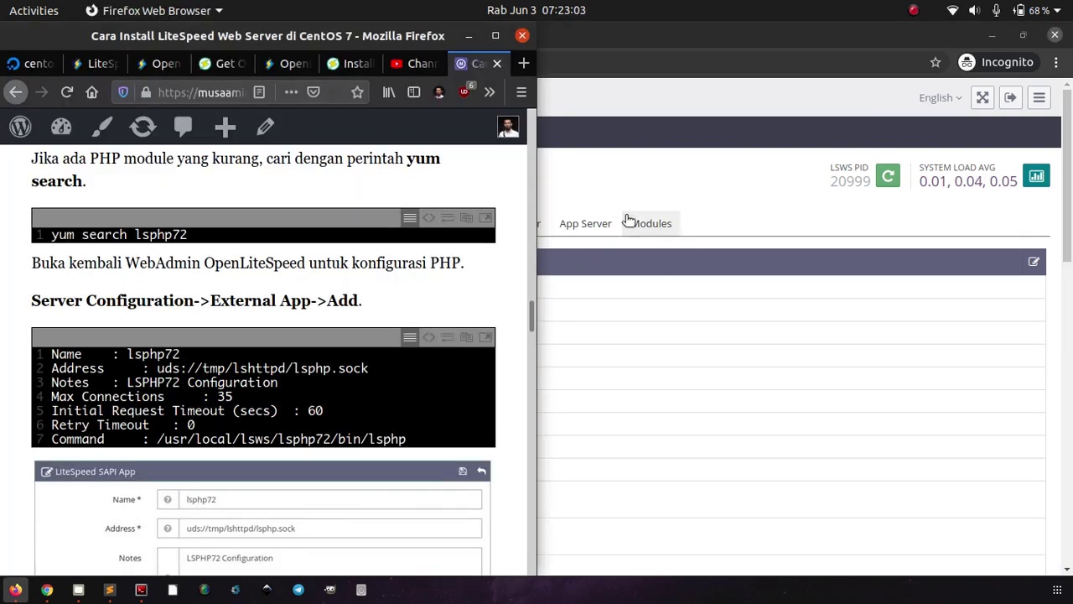
pyautogui.press('alt')
pyautogui.hotkey('alt', 'Tab')
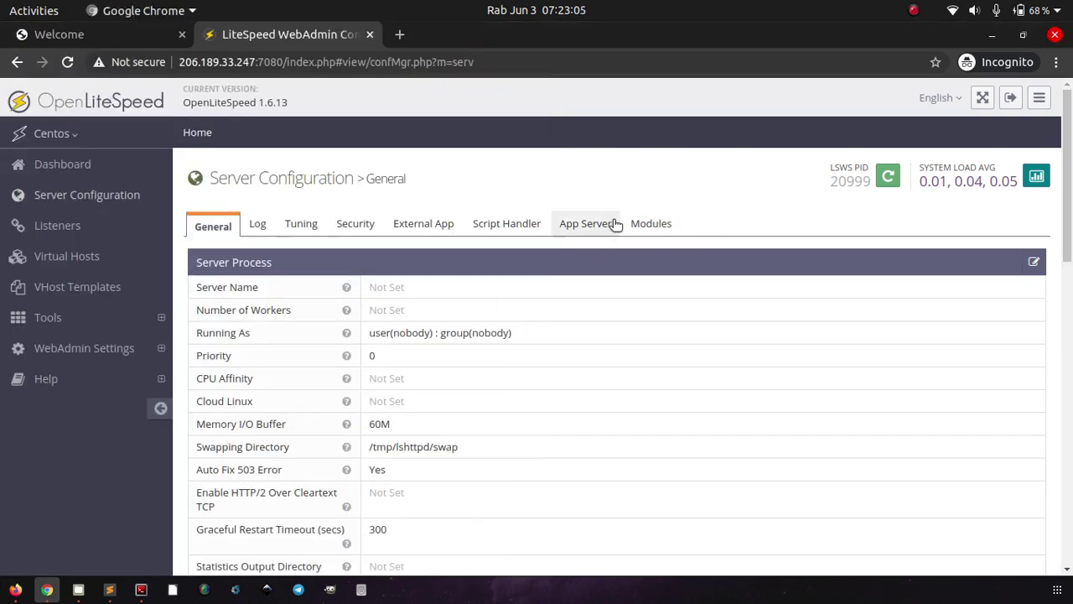
# Step: Open the External App tab, listing the lsphp LiteSpeed SAPI app at uds://tmp/lshttpd/lsphp.sock
pyautogui.click(441, 234)
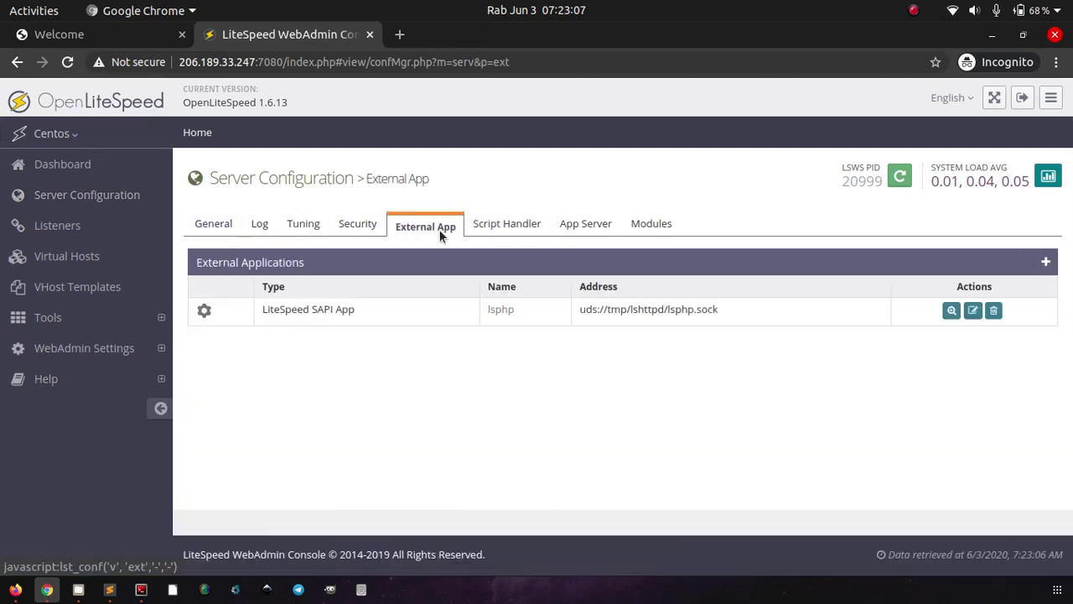
pyautogui.hotkey('alt', 'Tab')
pyautogui.click(705, 407)
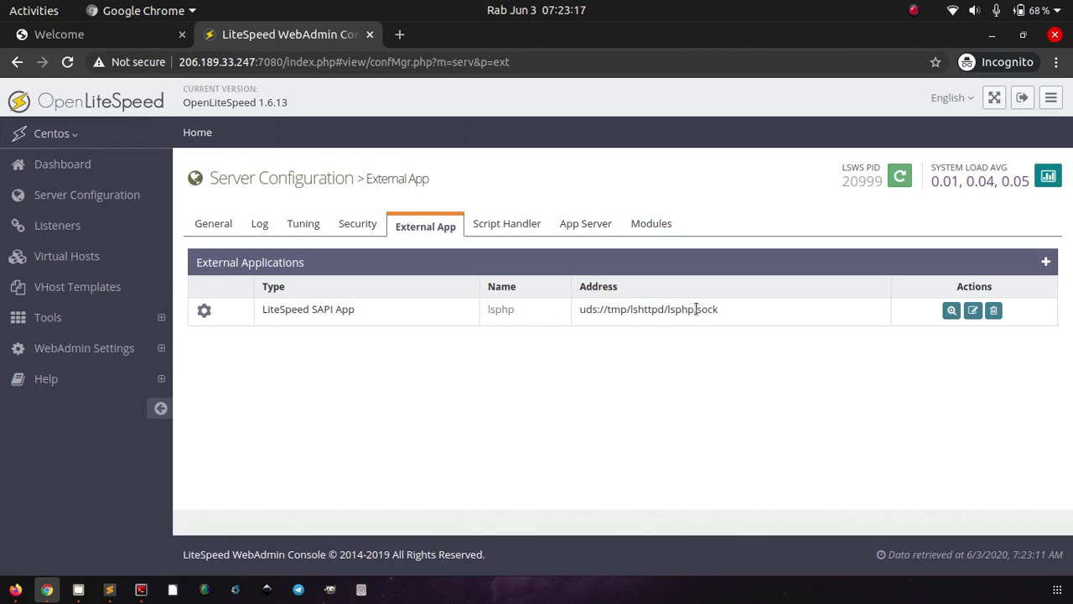
pyautogui.hotkey('alt', 'Tab')
pyautogui.scroll(-3, 344, 413)
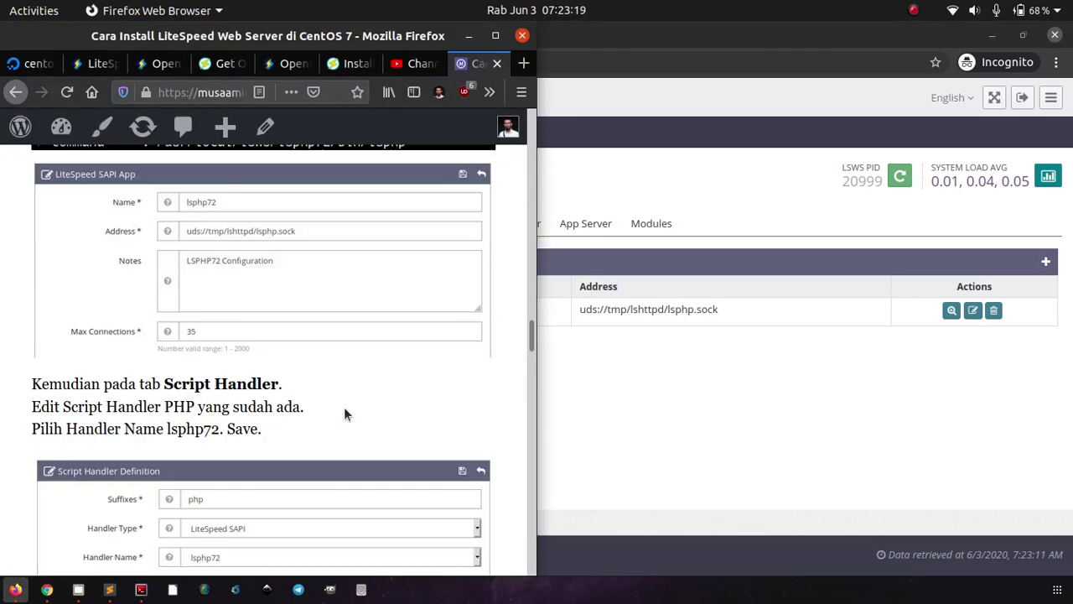
pyautogui.scroll(-2, 344, 406)
pyautogui.click(601, 337)
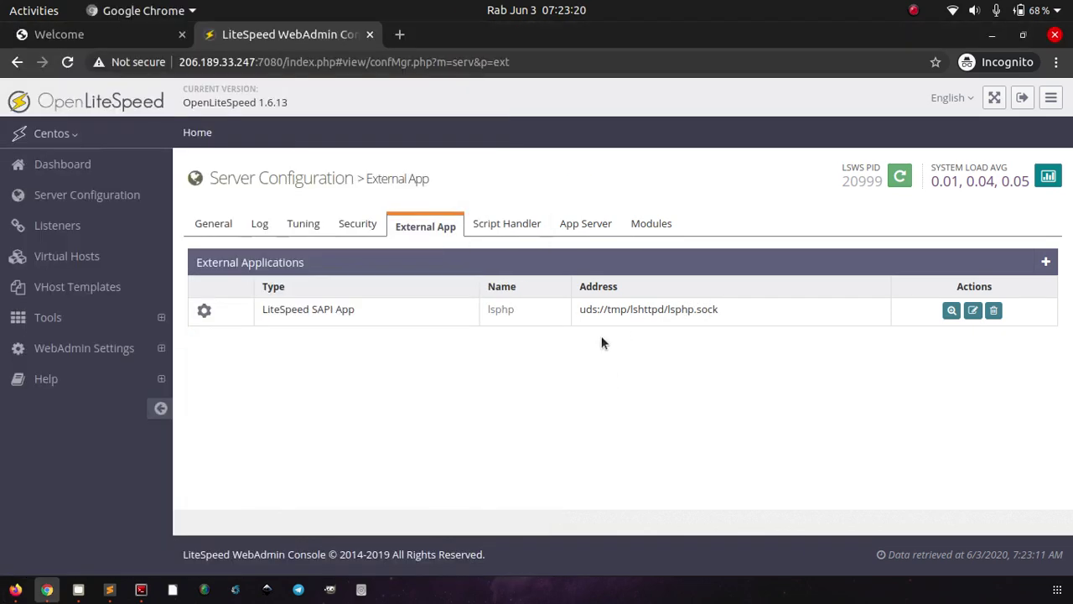
# Step: Confirm the php script handler uses lsphp as its LiteSpeed SAPI handler
pyautogui.click(521, 223)
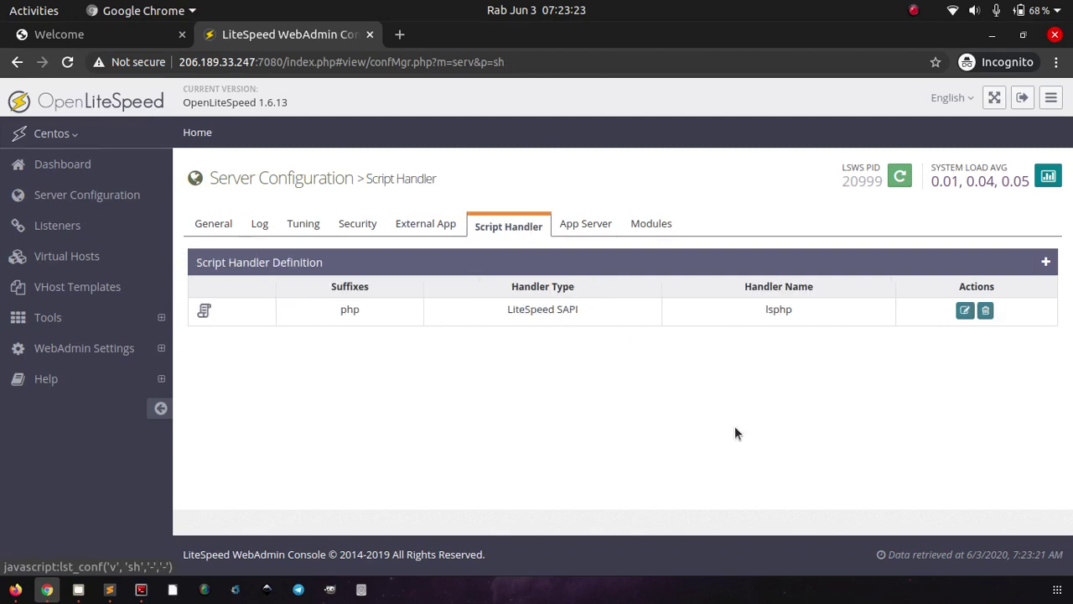
pyautogui.hotkey('alt', 'Tab')
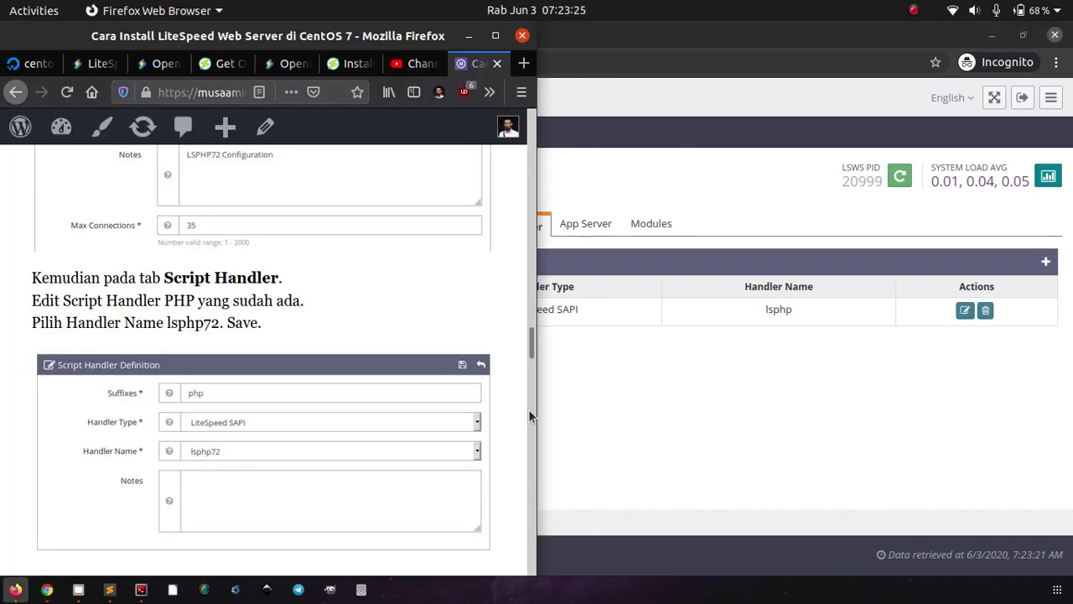
pyautogui.hotkey('alt', 'Tab')
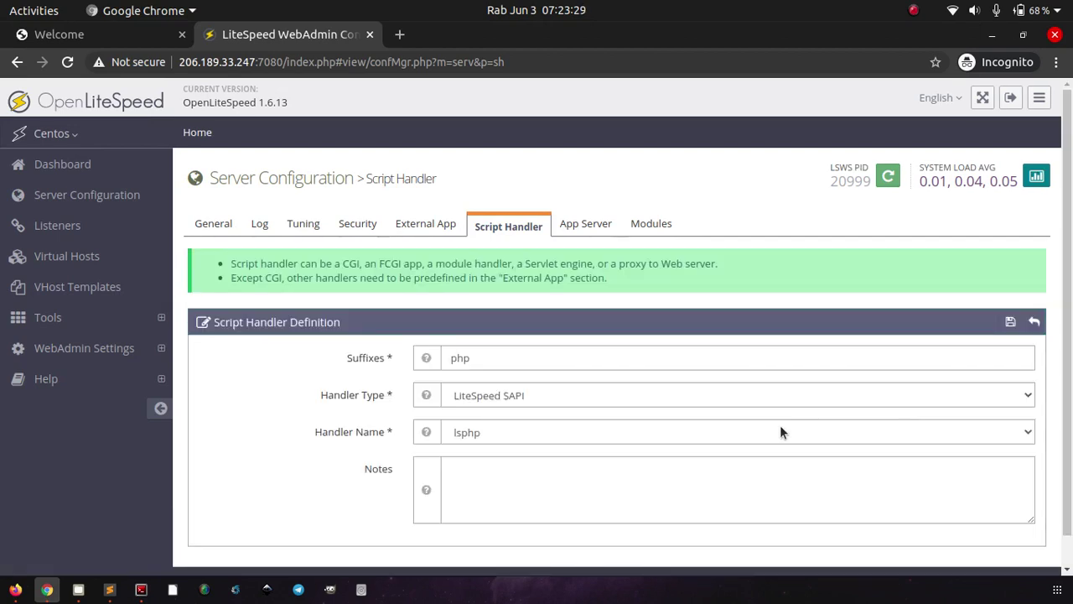
pyautogui.click(780, 430)
pyautogui.click(780, 429)
pyautogui.scroll(-1, 718, 461)
pyautogui.scroll(1, 718, 461)
# Step: Review the tutorial's remaining steps, then switch to the server's welcome page in Chrome
pyautogui.hotkey('alt', 'Tab')
pyautogui.scroll(-5, 352, 367)
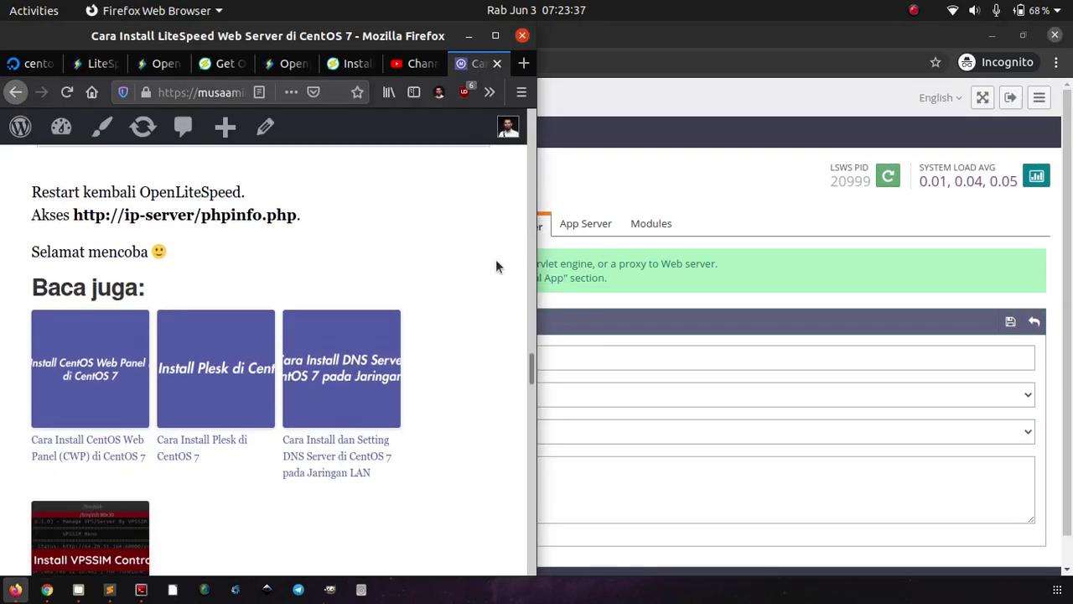
pyautogui.scroll(5, 495, 259)
pyautogui.click(716, 248)
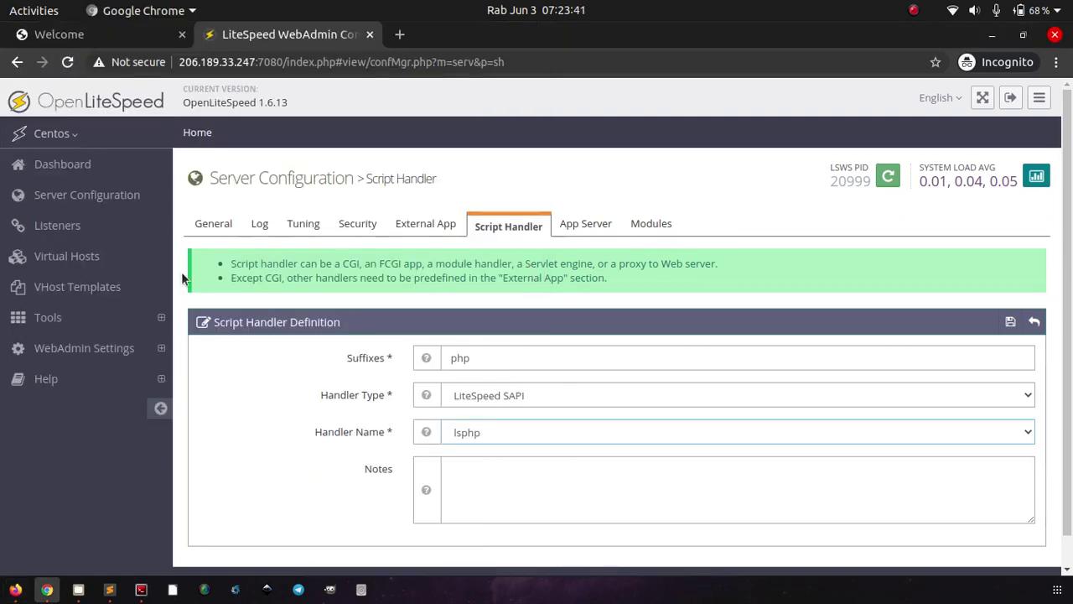
pyautogui.click(128, 35)
pyautogui.hotkey('alt', 'Tab')
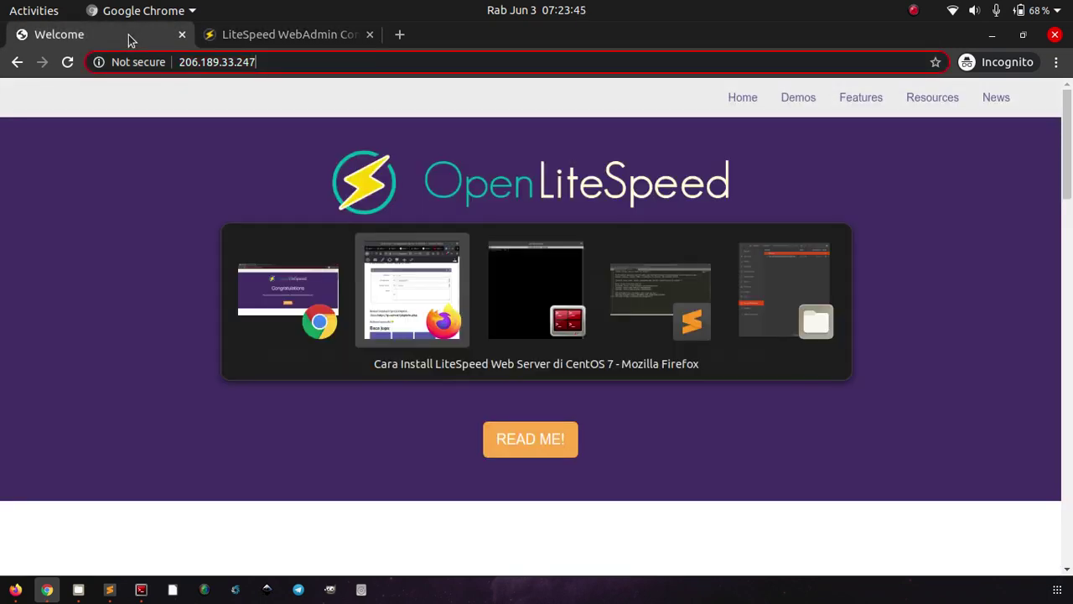
# Step: Load 206.189.33.247/phpinfo.php, showing PHP Version 7.3.17 with Server API LiteSpeed V7.5
pyautogui.hotkey('alt', 'Tab')
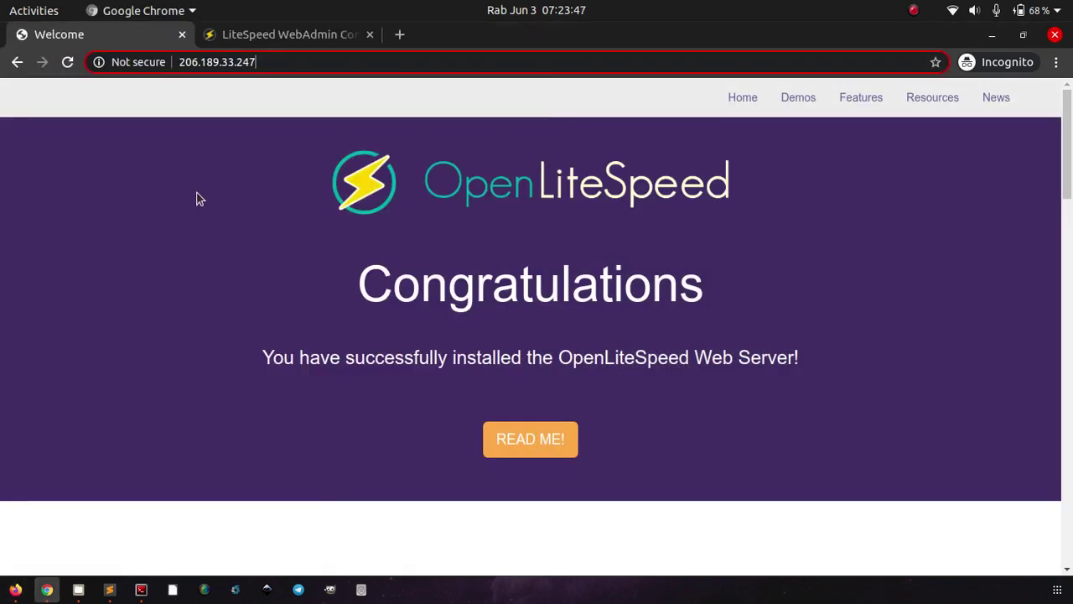
pyautogui.write('/php')
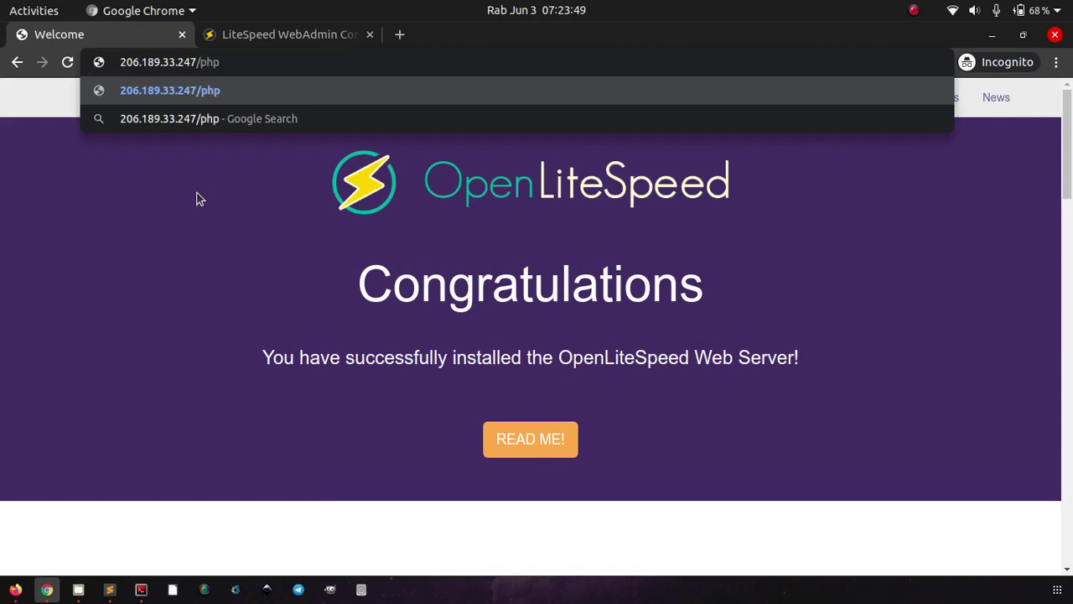
pyautogui.write('info.php')
pyautogui.press('Return')
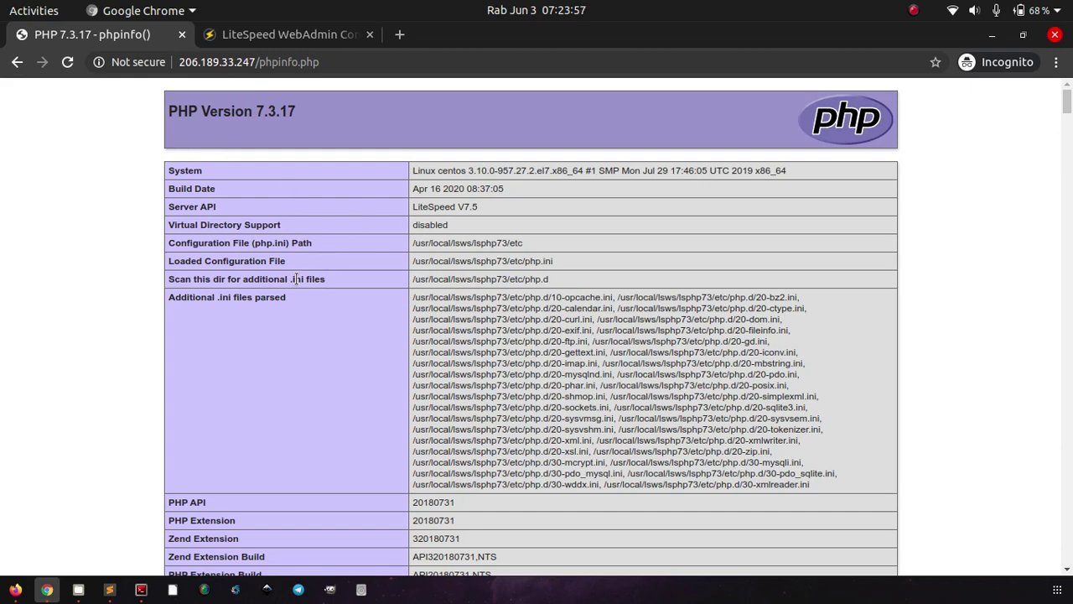
pyautogui.hotkey('alt', 'Tab')
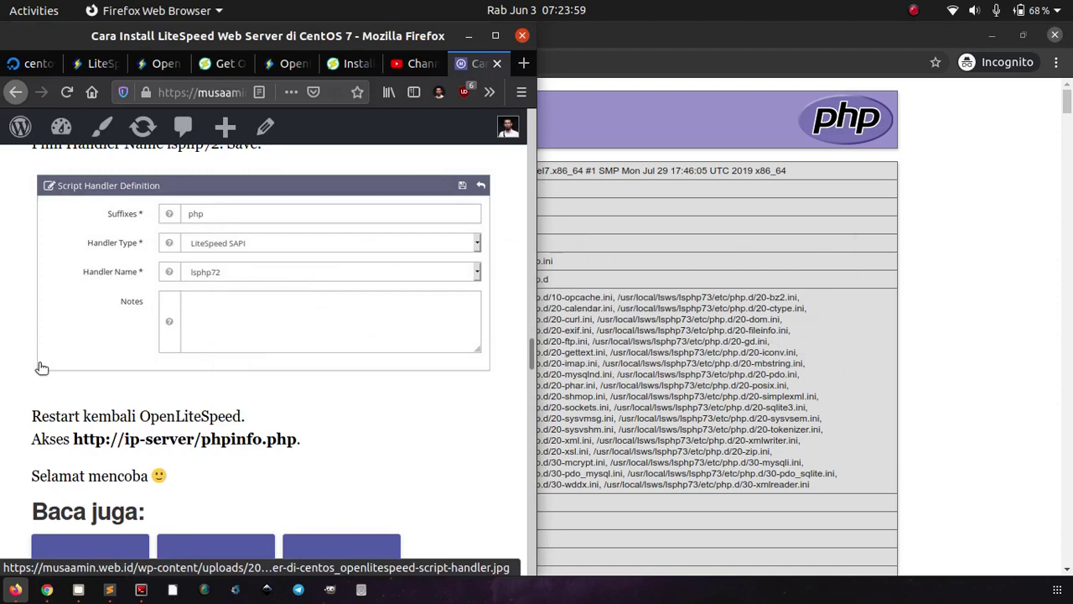
# Step: Review the tutorial's Install PHP 7.2, External App and Script Handler sections, then return to phpinfo
pyautogui.scroll(5, 4, 378)
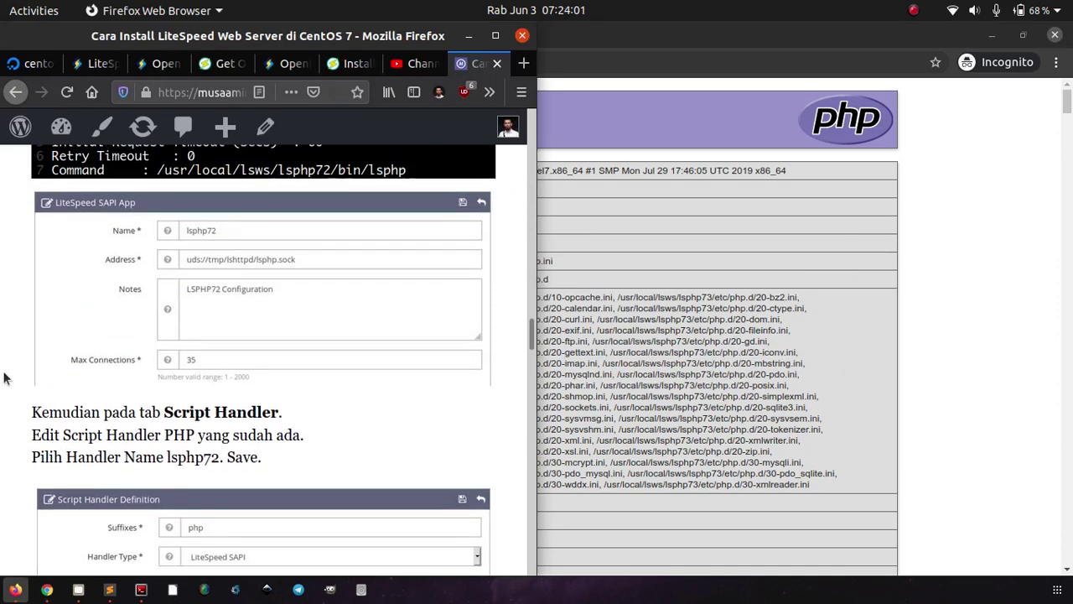
pyautogui.scroll(10, 4, 378)
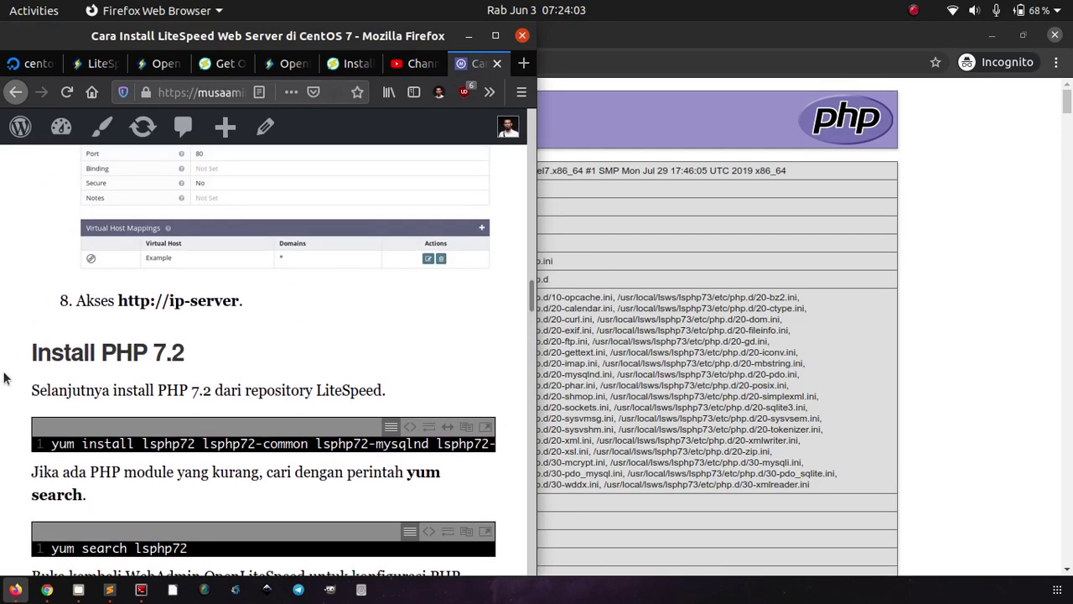
pyautogui.scroll(-7, 4, 378)
pyautogui.scroll(-2, 4, 378)
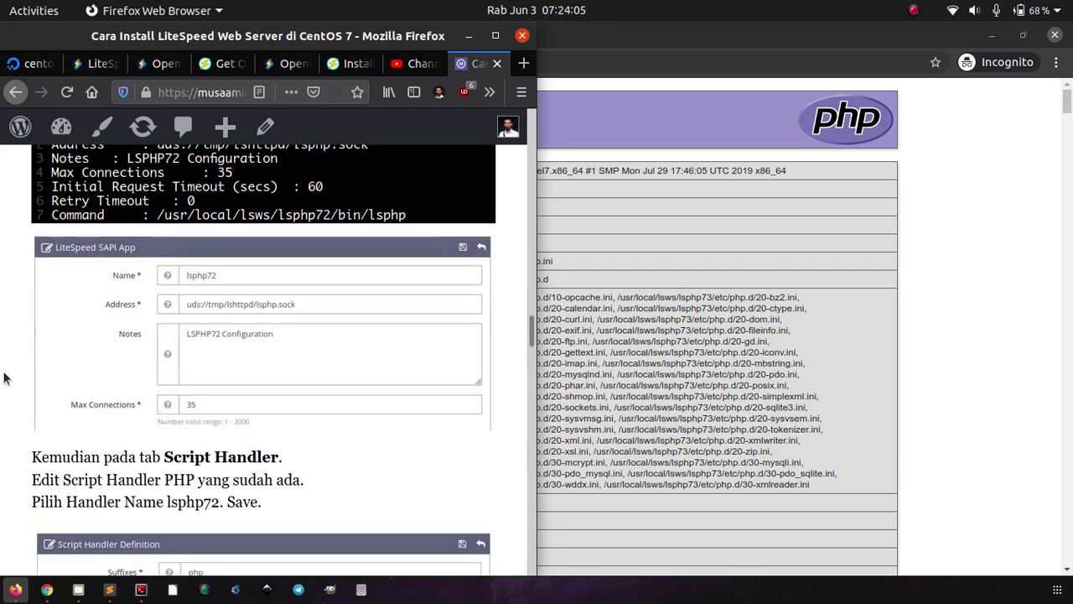
pyautogui.scroll(5, 3, 335)
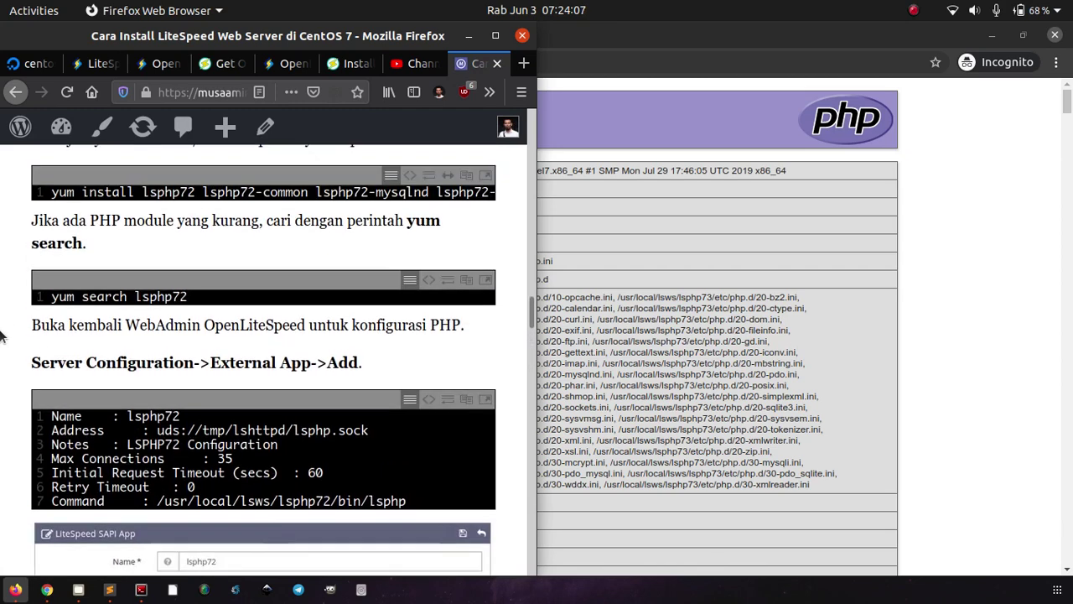
pyautogui.scroll(-3, 1, 335)
pyautogui.scroll(-7, 2, 335)
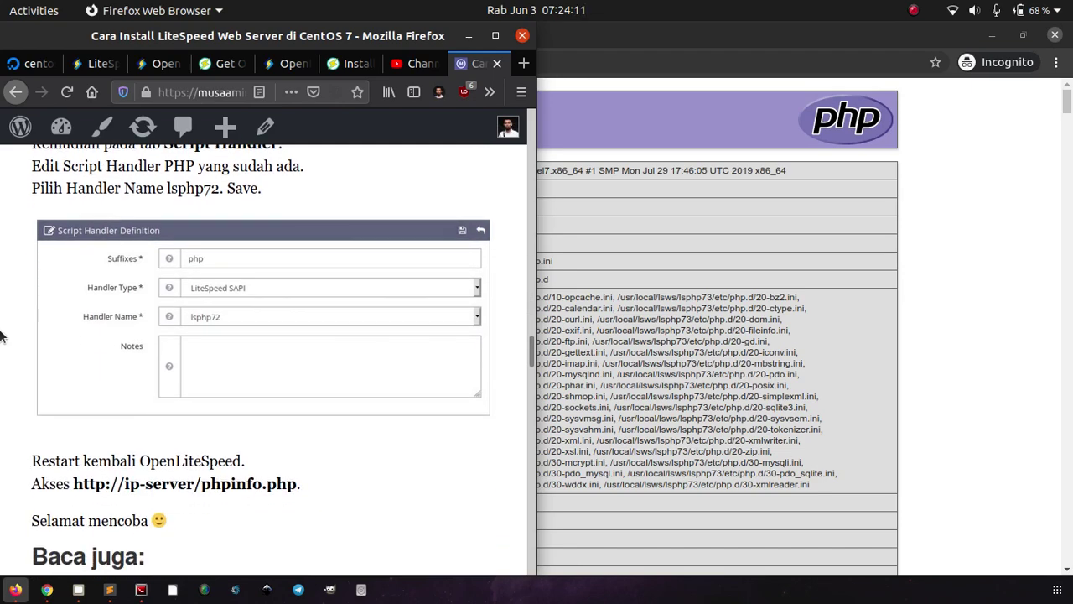
pyautogui.hotkey('alt', 'Tab')
pyautogui.scroll(-4, 356, 332)
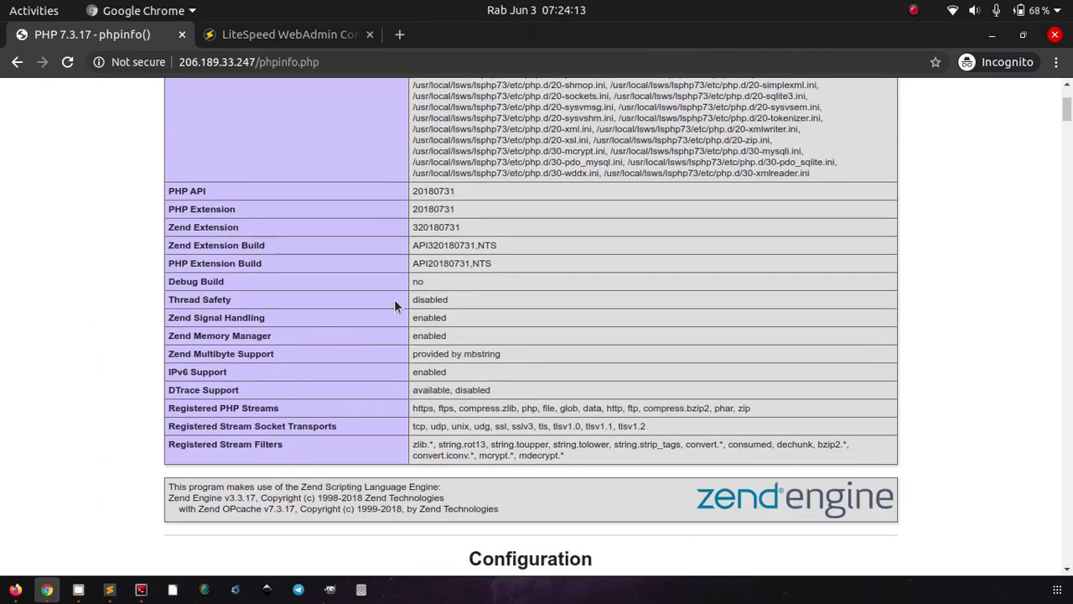
# Step: Copy the DOCUMENT_ROOT value /usr/local/lsws/Example/html from phpinfo's PHP Variables table
pyautogui.scroll(2, 505, 263)
pyautogui.scroll(-4, 506, 262)
pyautogui.scroll(-5, 506, 263)
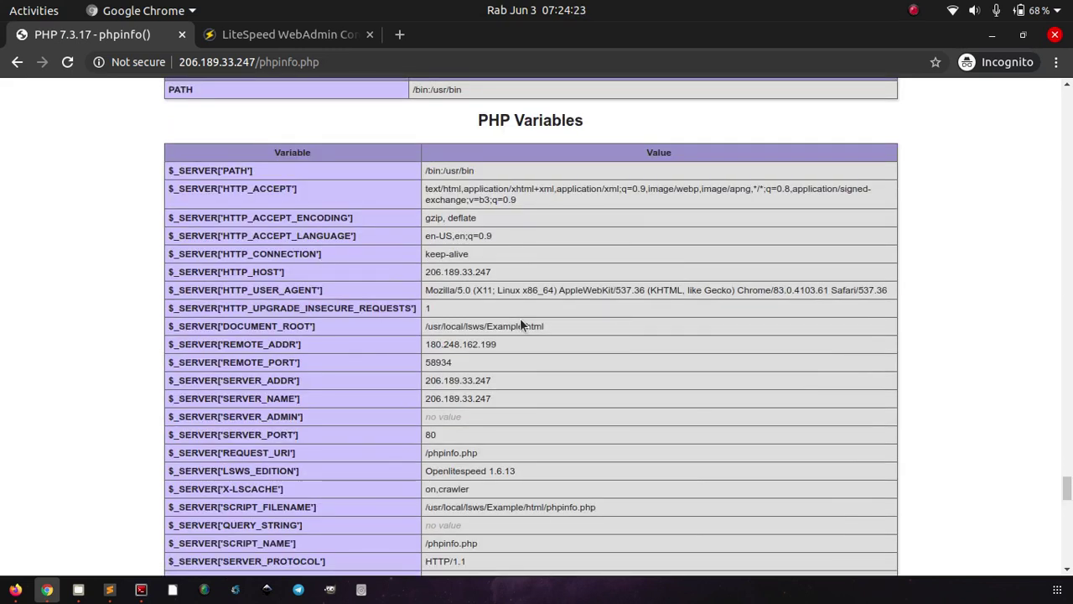
pyautogui.scroll(-1, 519, 322)
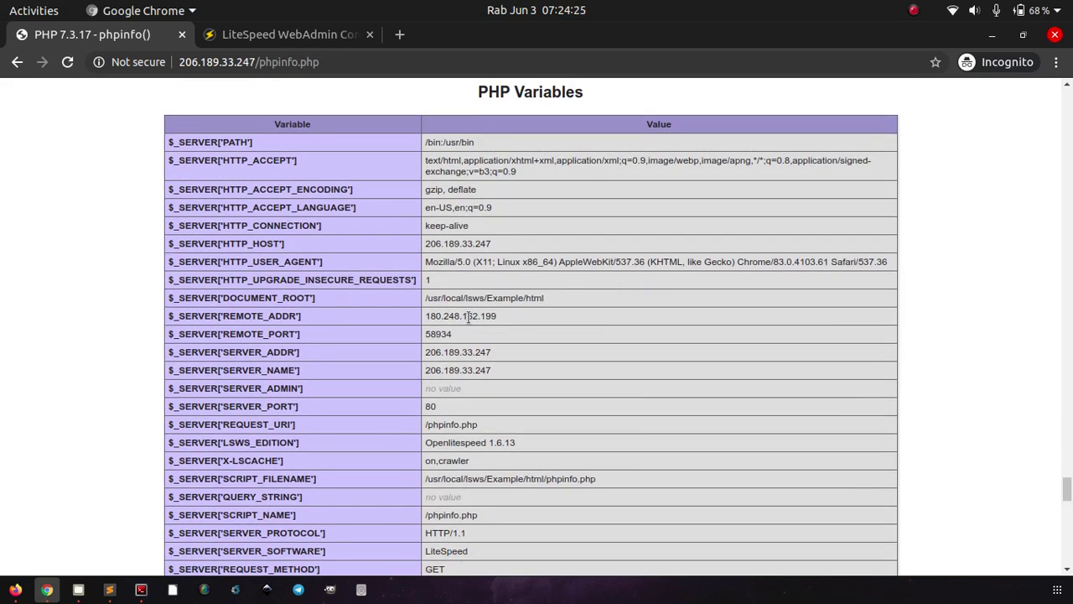
pyautogui.tripleClick(436, 299)
pyautogui.rightClick(430, 297)
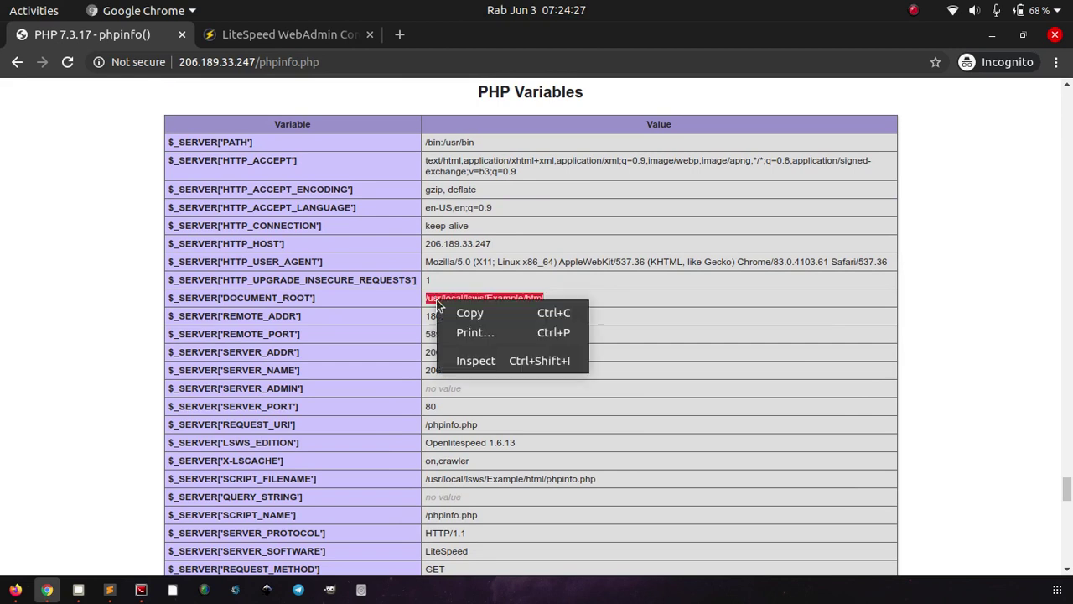
pyautogui.click(448, 310)
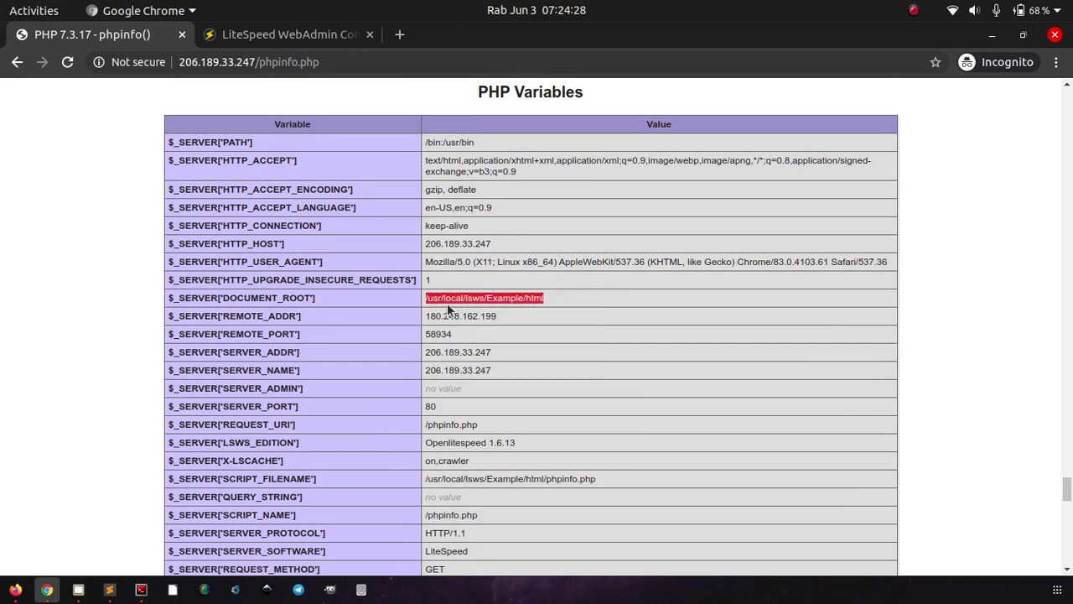
pyautogui.click(140, 589)
# Step: Change into /usr/local/lsws/Example/html using the pasted path and list it with ls -l
pyautogui.write('cd')
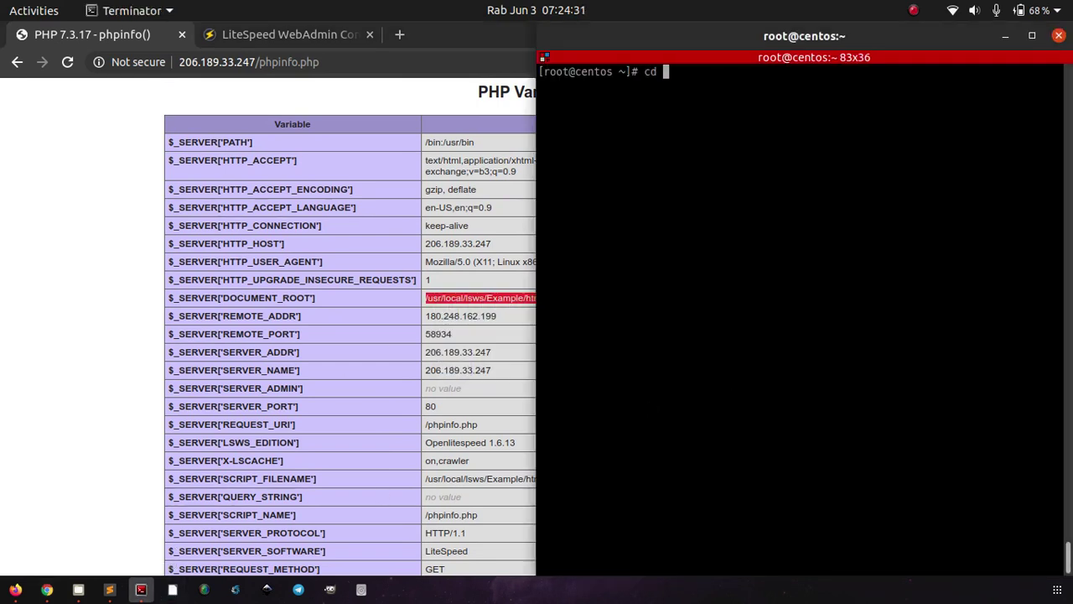
pyautogui.rightClick(747, 392)
pyautogui.press('Down')
pyautogui.press('Return')
pyautogui.press('Return')
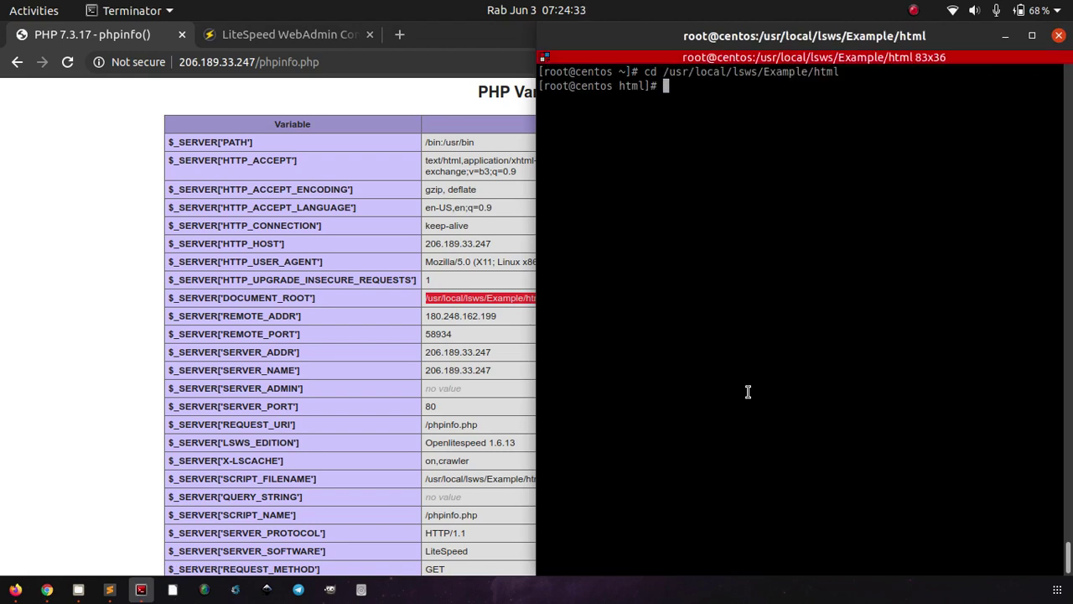
pyautogui.write('ls -l')
pyautogui.press('Return')
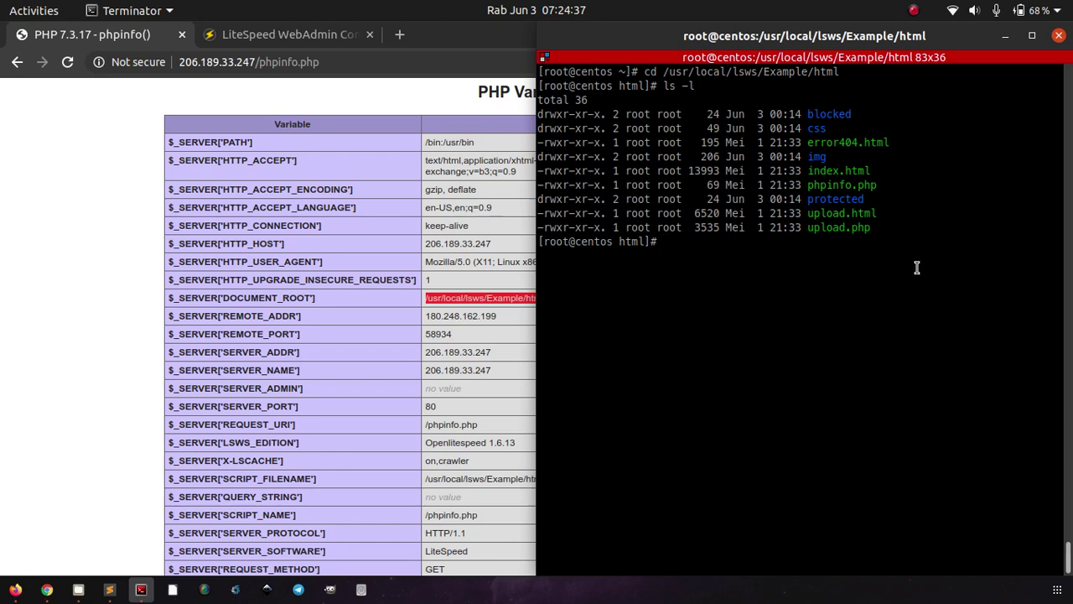
# Step: Pick out phpinfo.php in the listing, then return to the WebAdmin tab in Chrome
pyautogui.doubleClick(845, 194)
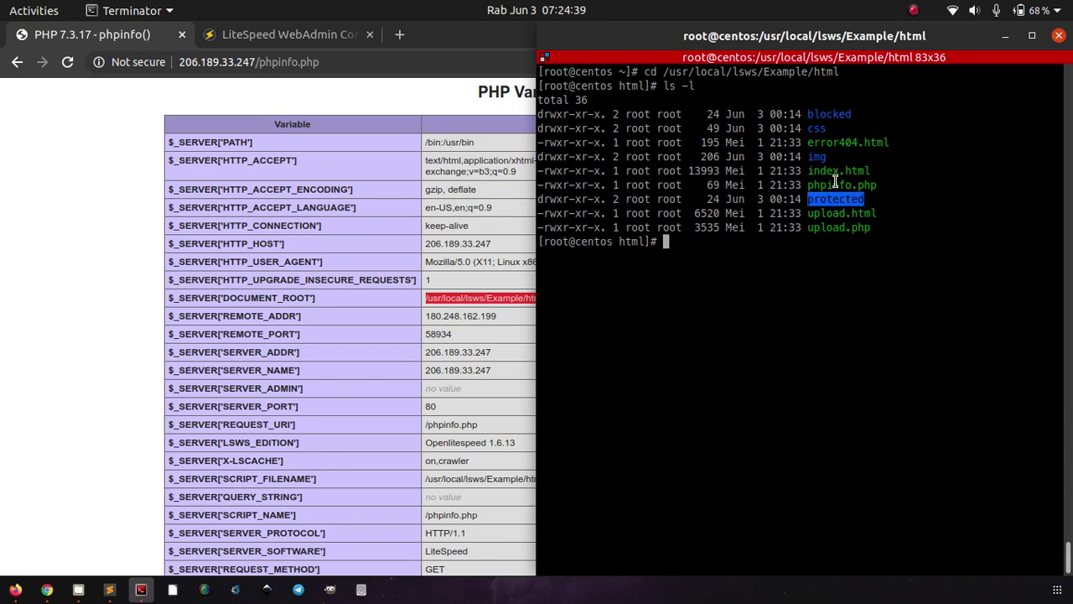
pyautogui.doubleClick(835, 185)
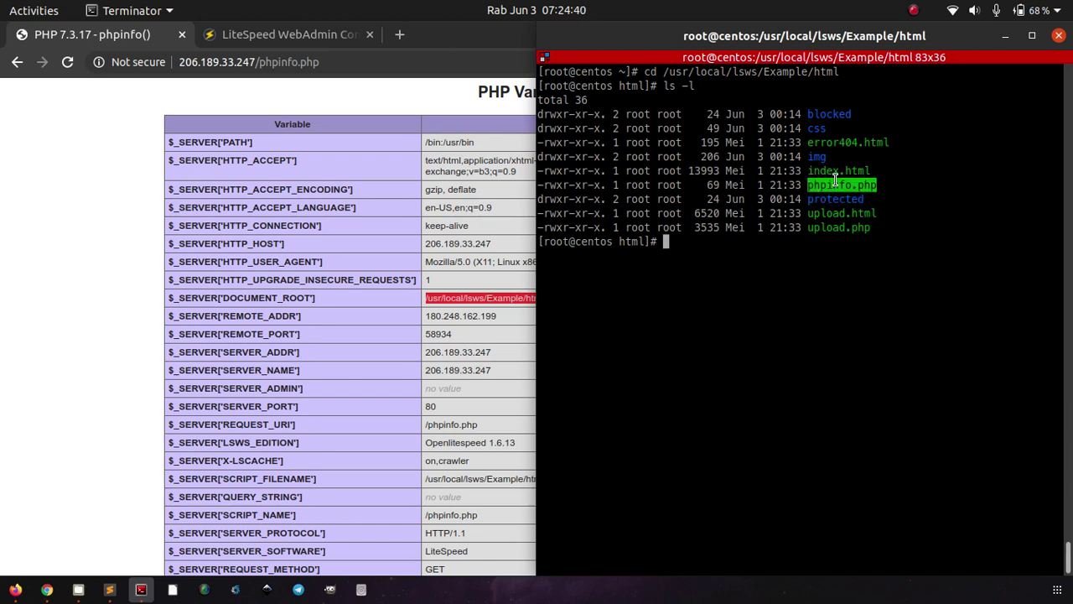
pyautogui.click(784, 264)
pyautogui.click(453, 333)
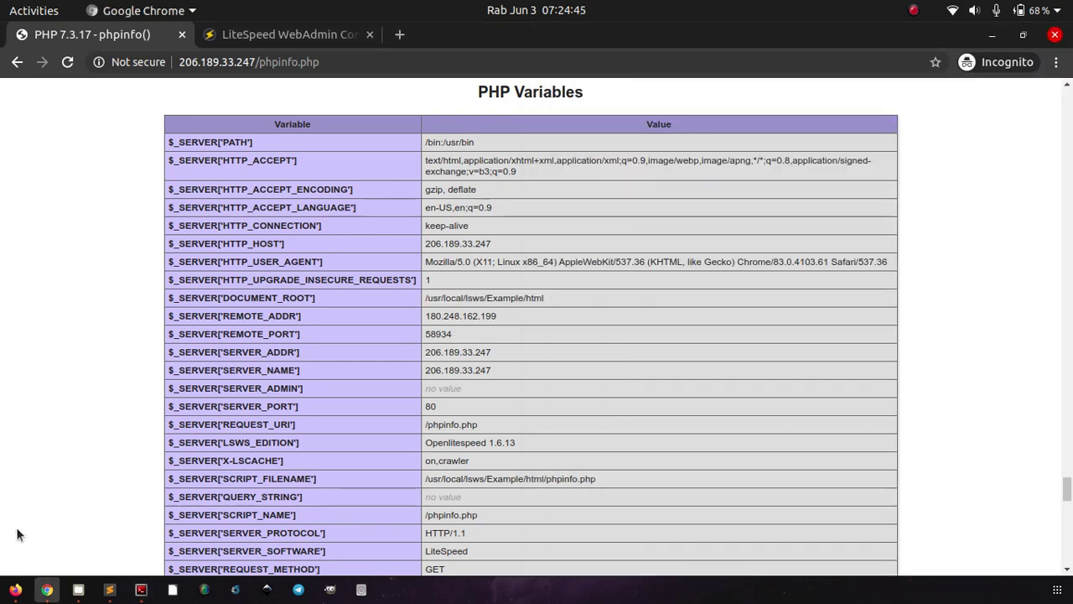
pyautogui.hotkey('ctrl', 'Tab')
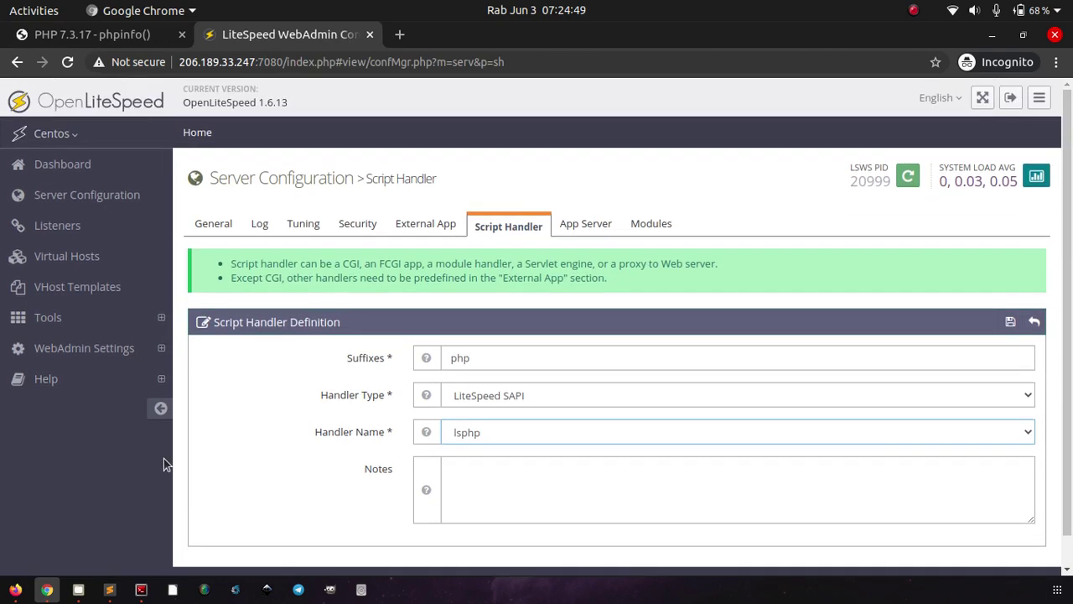
# Step: Review the WebAdmin Settings general page and its listeners summary
pyautogui.click(72, 347)
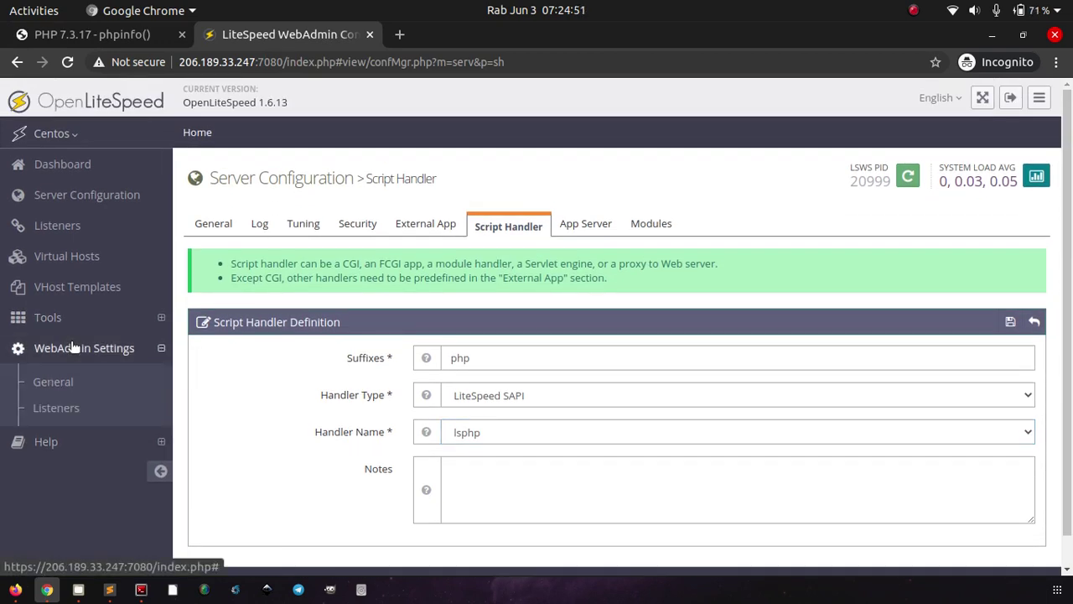
pyautogui.click(56, 391)
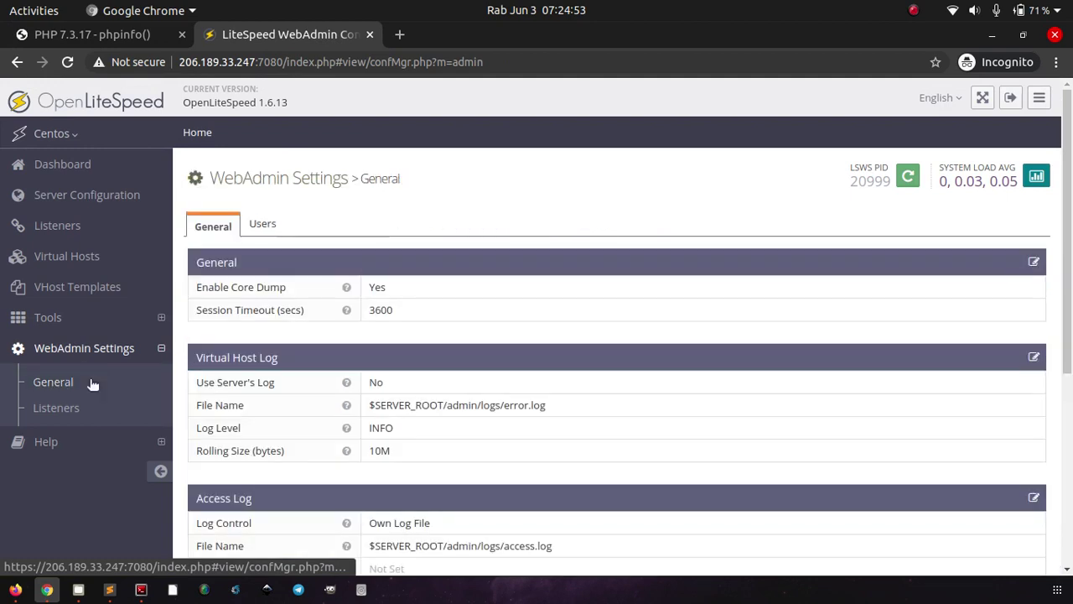
pyautogui.click(57, 409)
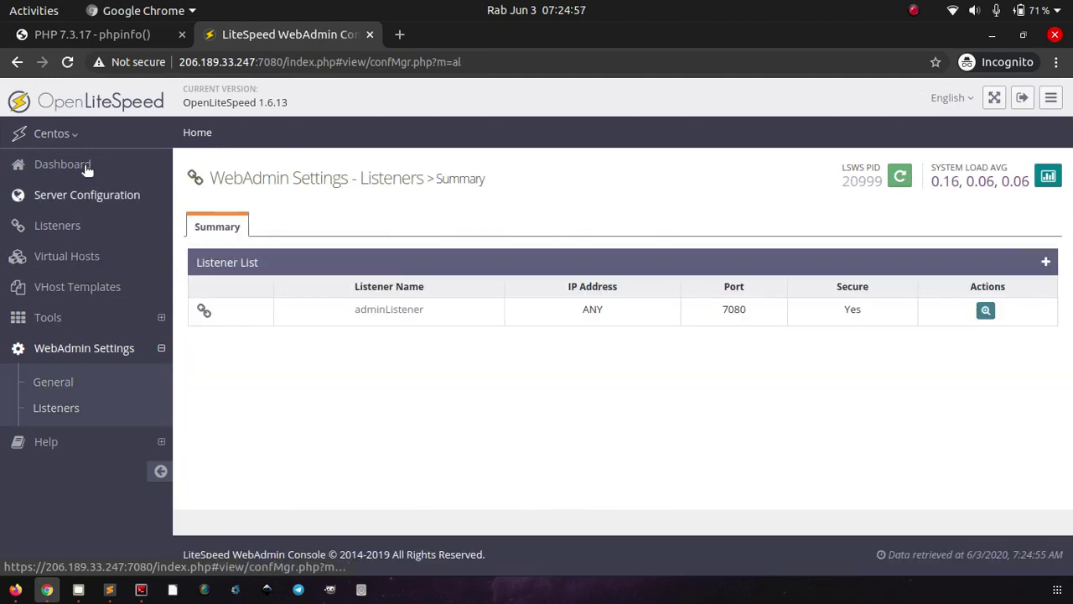
# Step: Browse the Virtual Hosts and VHost Templates lists, ending on Server Configuration's General page
pyautogui.click(59, 164)
pyautogui.click(60, 254)
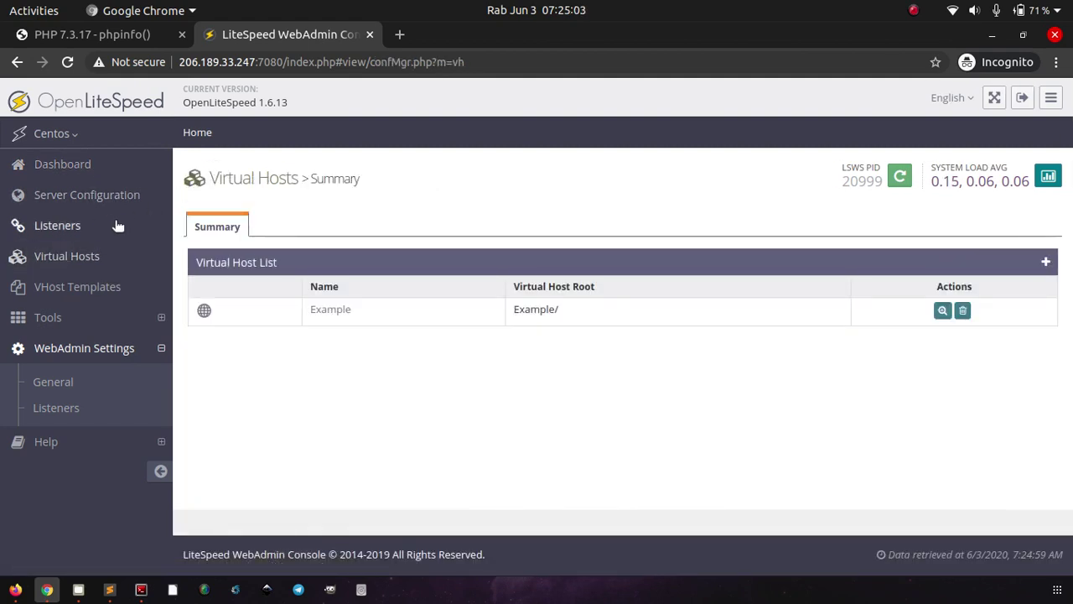
pyautogui.click(67, 288)
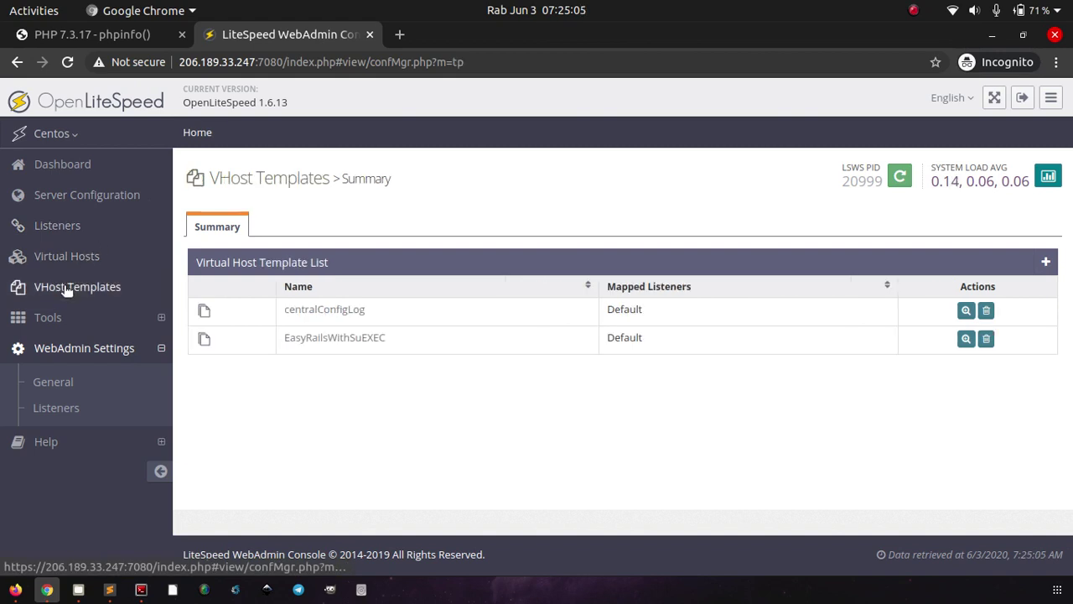
pyautogui.click(106, 196)
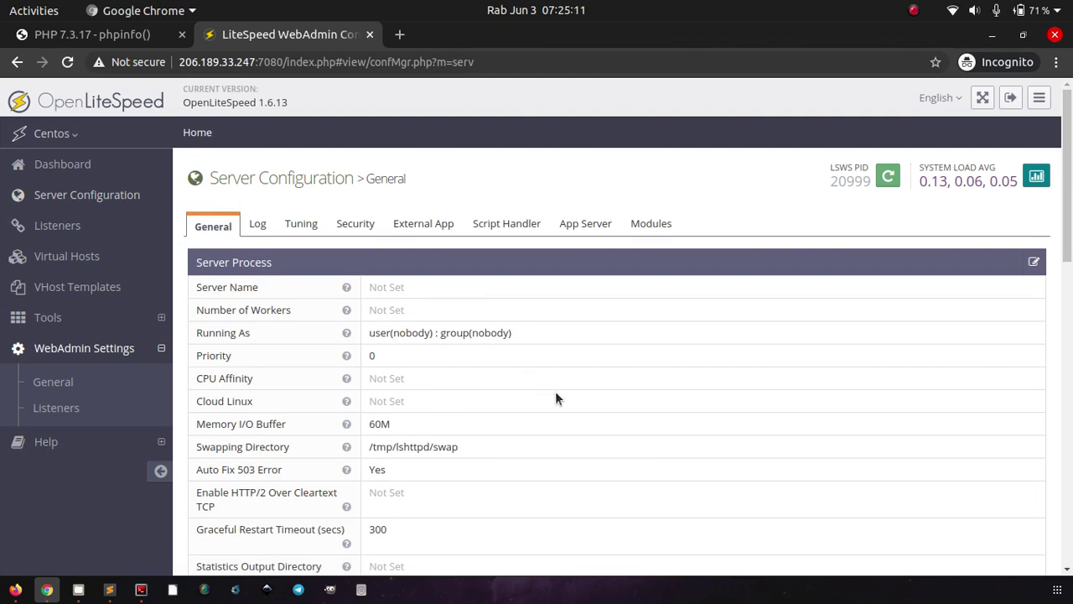
pyautogui.scroll(-10, 555, 397)
pyautogui.scroll(-2, 554, 390)
pyautogui.scroll(10, 555, 390)
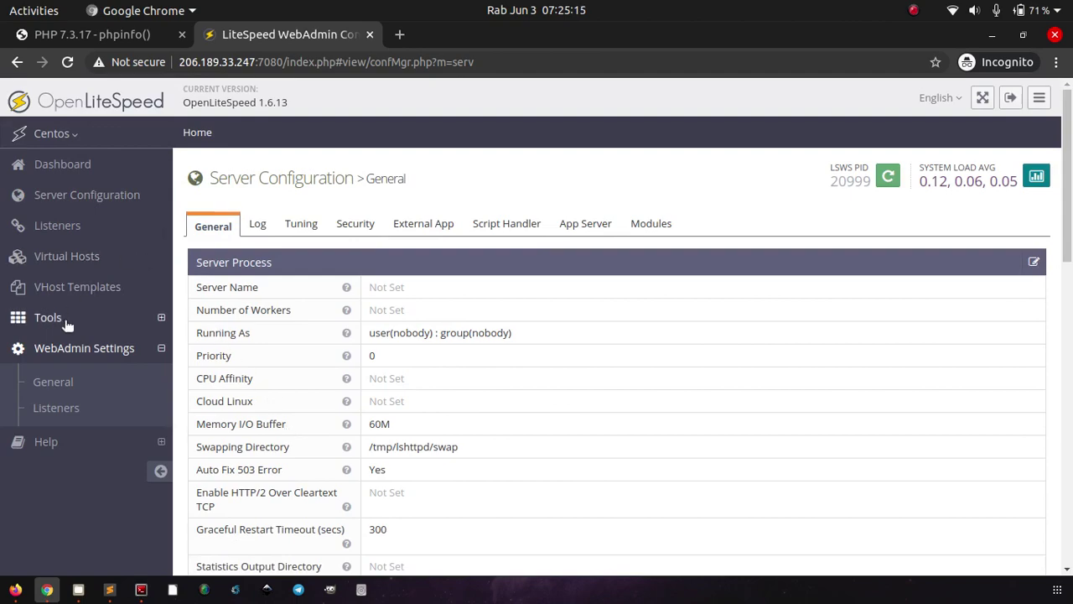
# Step: Maximize the tutorial and examine its epel-release, repository rpm and yum install openlitespeed commands
pyautogui.click(15, 589)
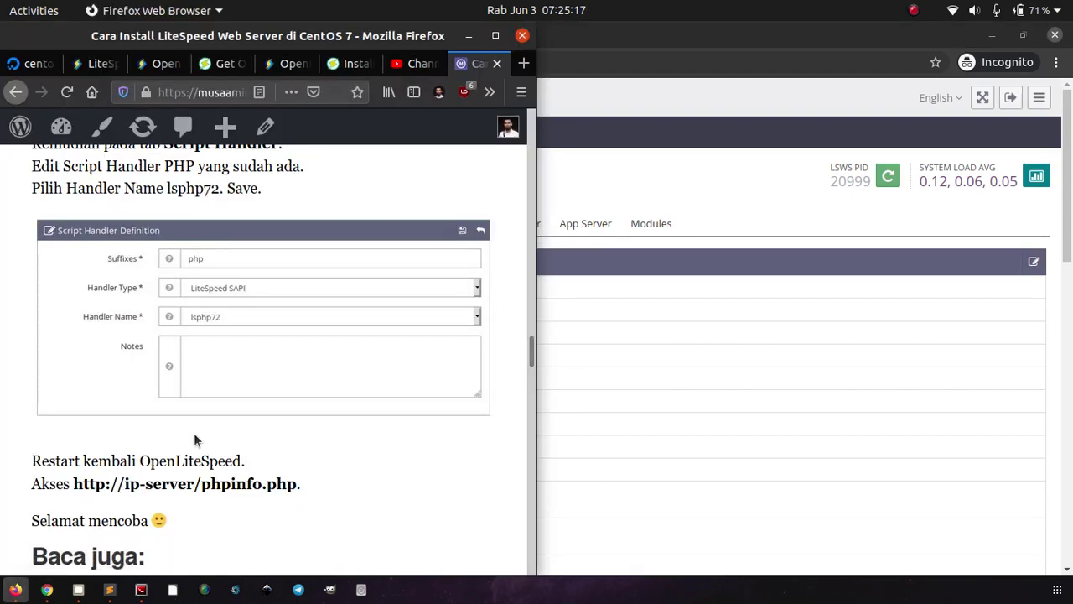
pyautogui.scroll(15, 194, 432)
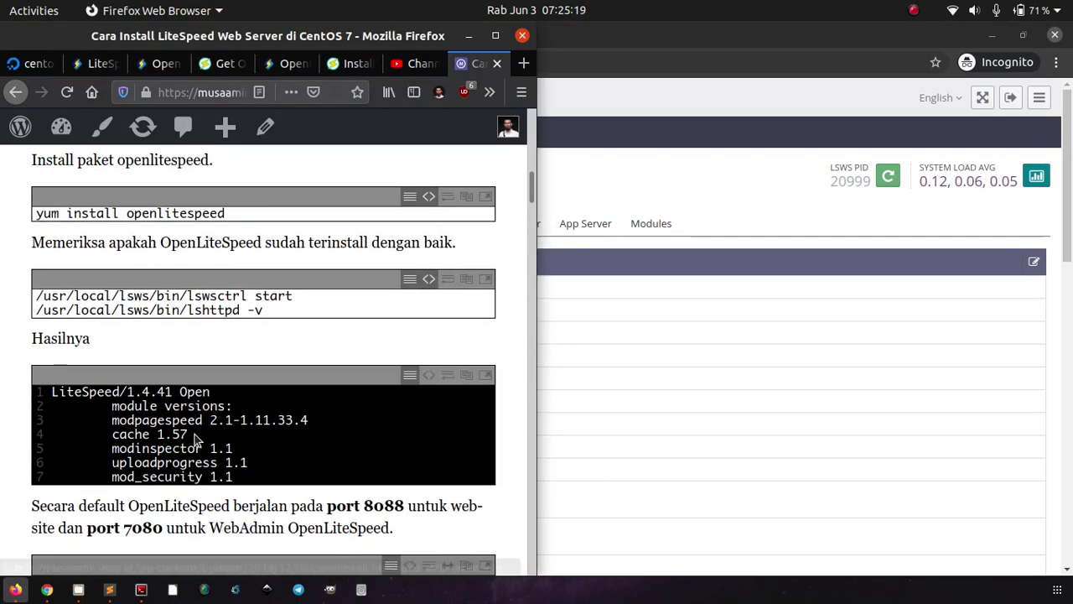
pyautogui.scroll(8, 196, 438)
pyautogui.doubleClick(496, 35)
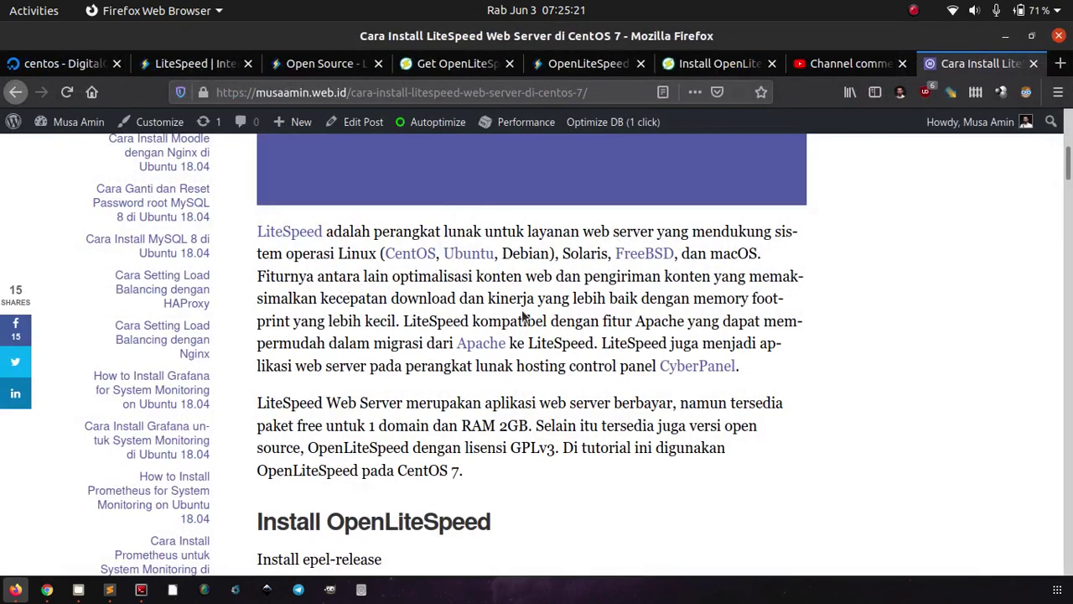
pyautogui.scroll(-5, 523, 311)
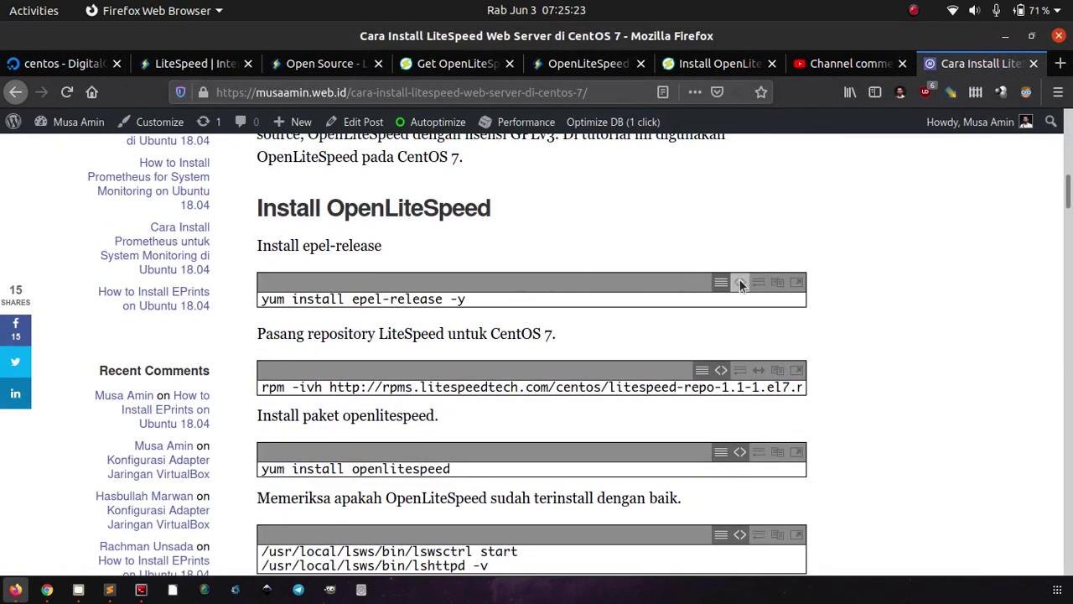
pyautogui.click(724, 283)
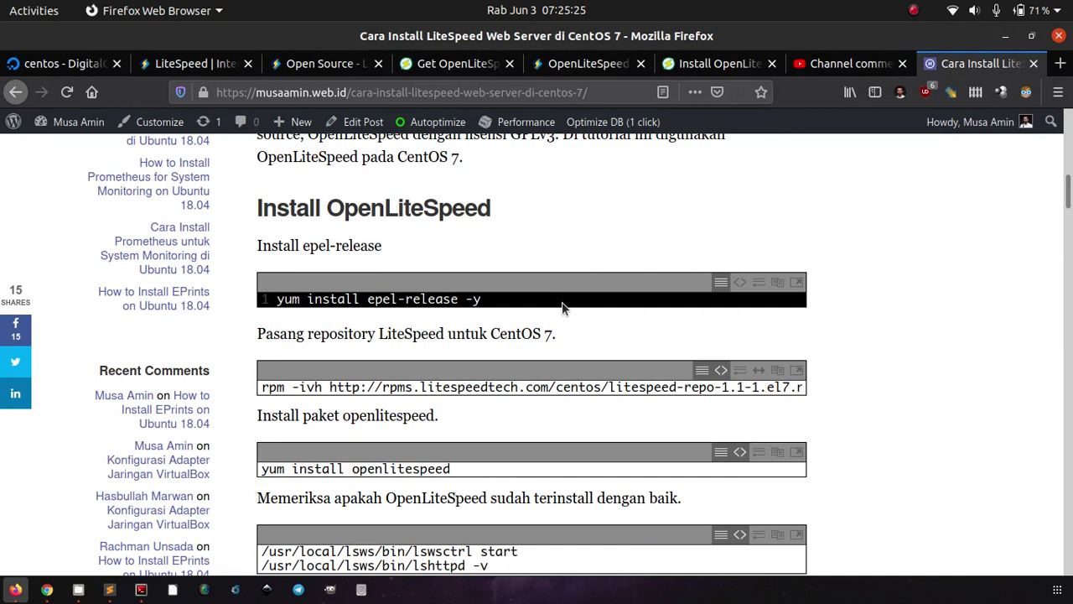
pyautogui.doubleClick(608, 396)
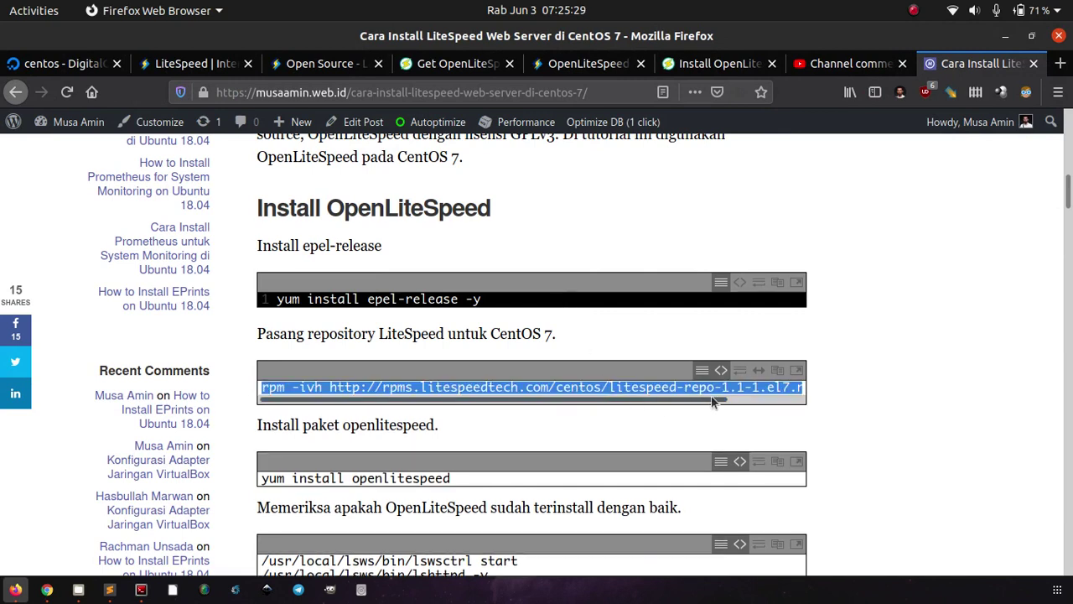
pyautogui.click(766, 405)
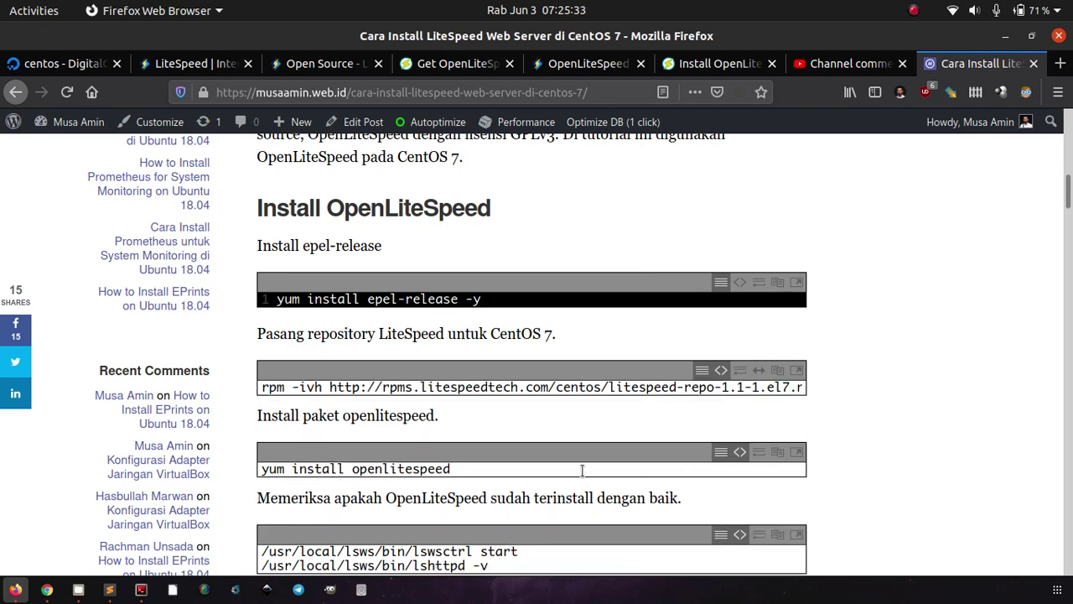
pyautogui.tripleClick(581, 471)
pyautogui.click(768, 438)
# Step: Scroll the tutorial down to Install PHP 7.2 with its lsphp72 External App values
pyautogui.scroll(-6, 850, 423)
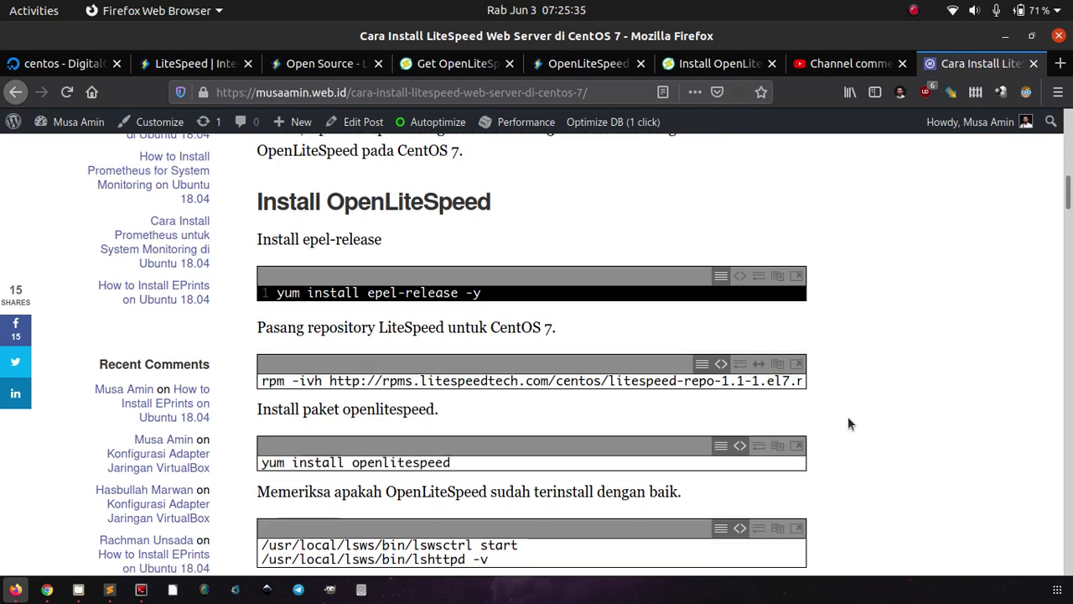
pyautogui.scroll(5, 849, 423)
pyautogui.scroll(-2, 847, 416)
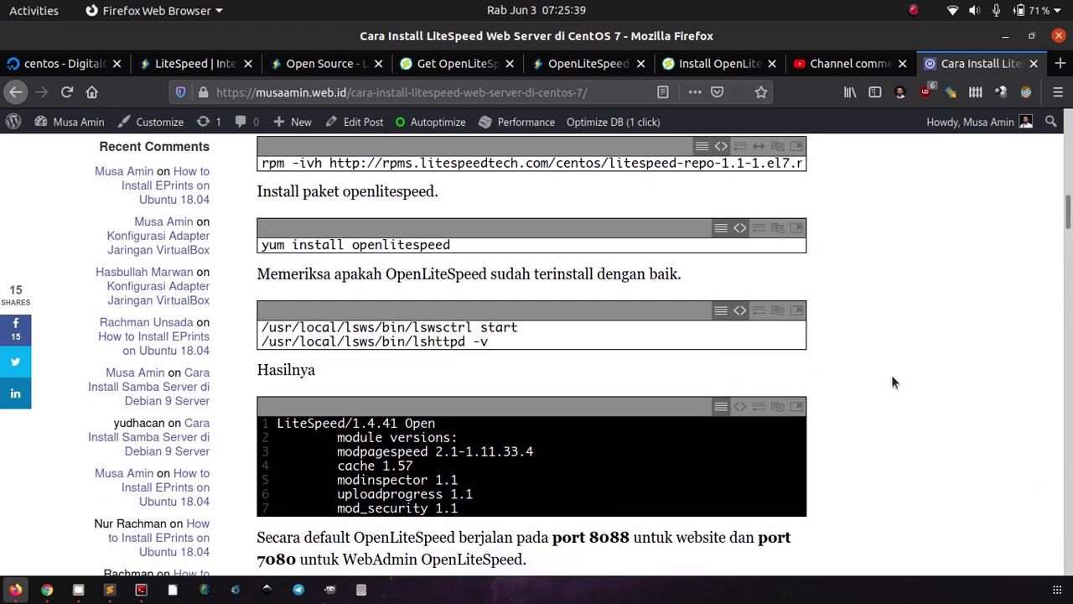
pyautogui.scroll(-2, 854, 342)
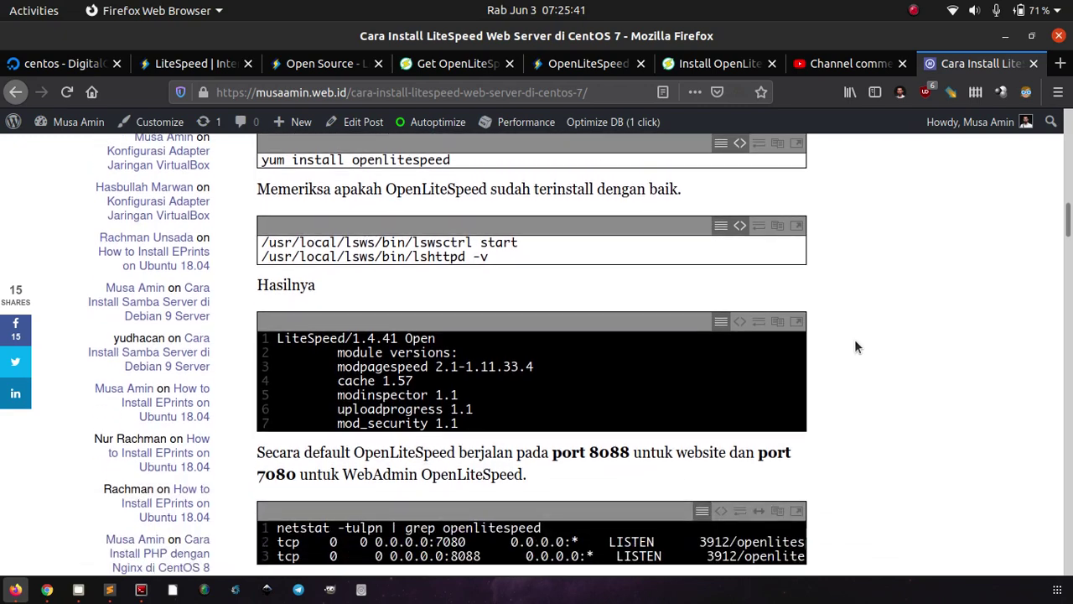
pyautogui.scroll(-5, 854, 338)
pyautogui.scroll(-3, 854, 338)
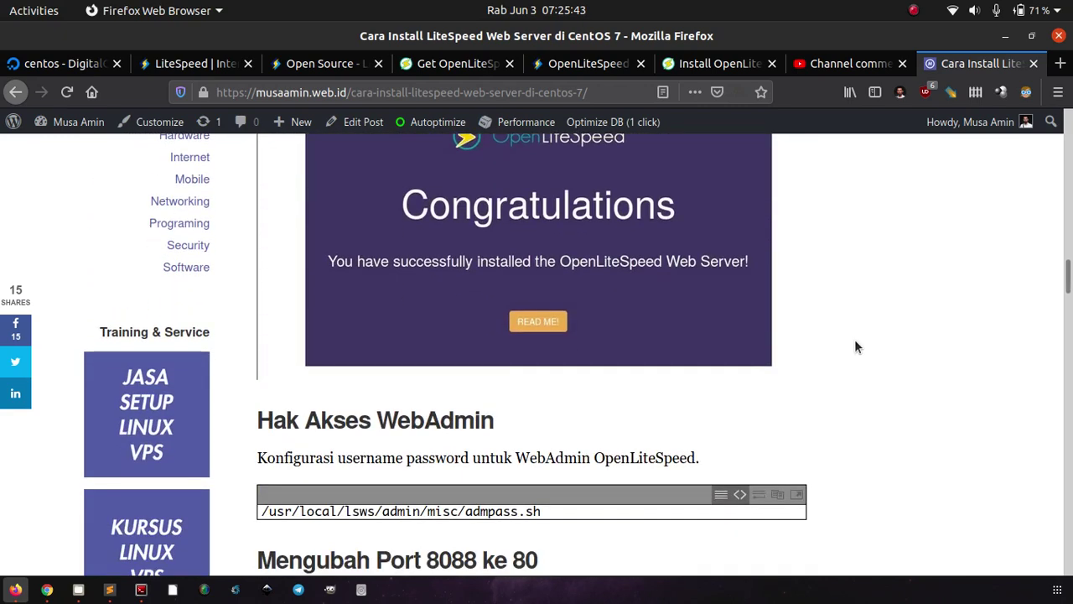
pyautogui.scroll(-3, 856, 346)
pyautogui.scroll(-2, 855, 346)
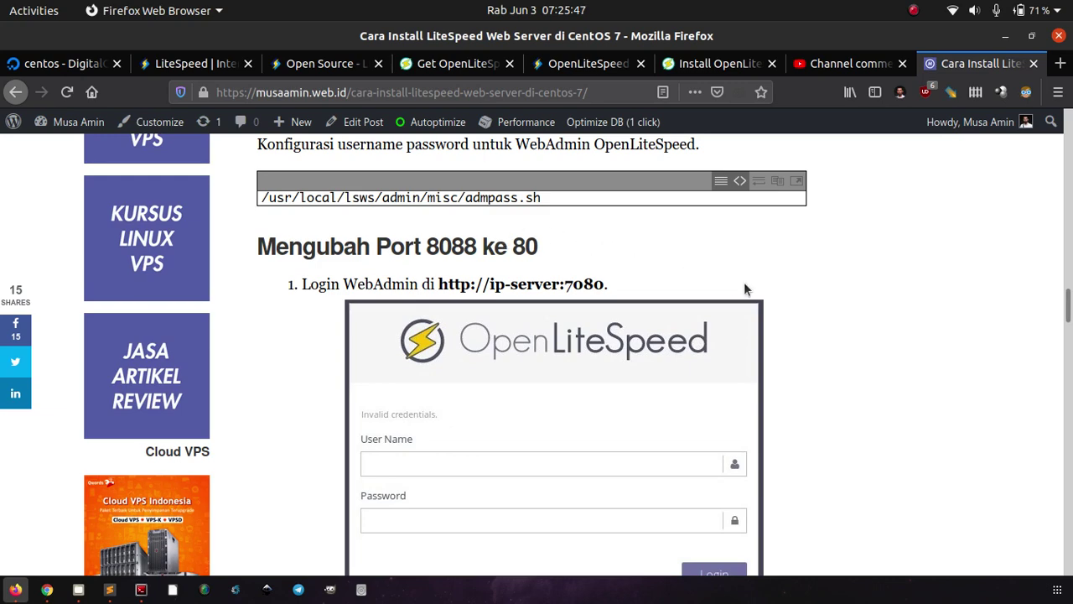
pyautogui.scroll(-3, 901, 317)
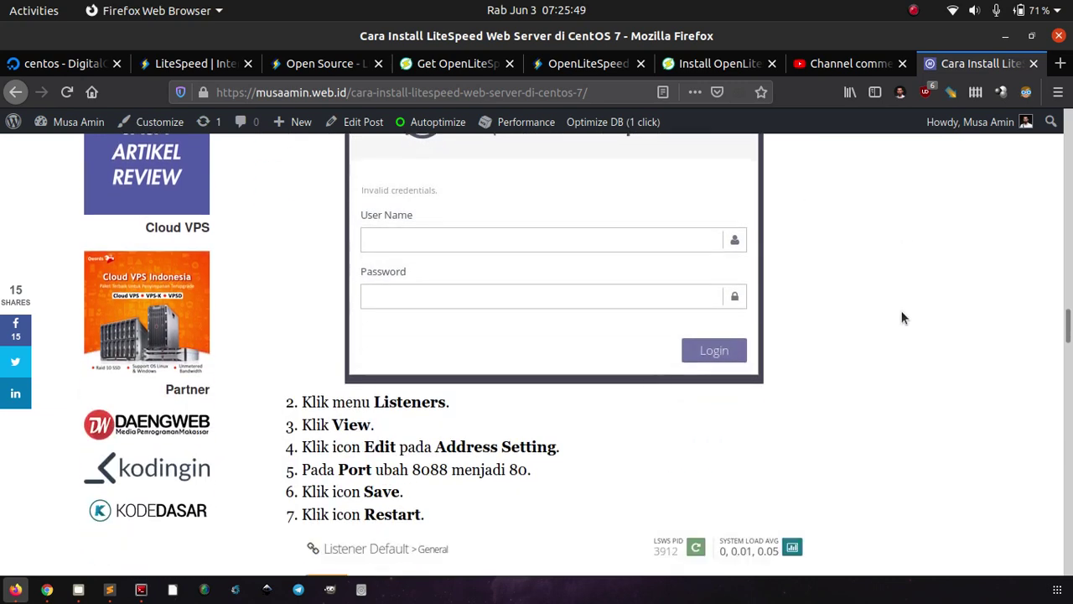
pyautogui.scroll(8, 903, 317)
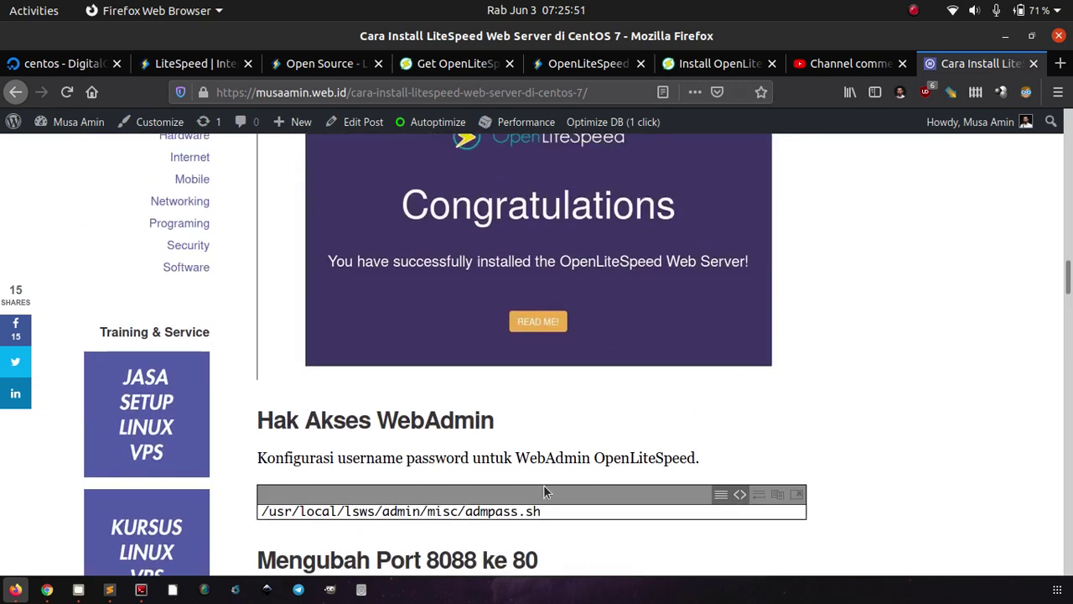
pyautogui.scroll(-13, 893, 399)
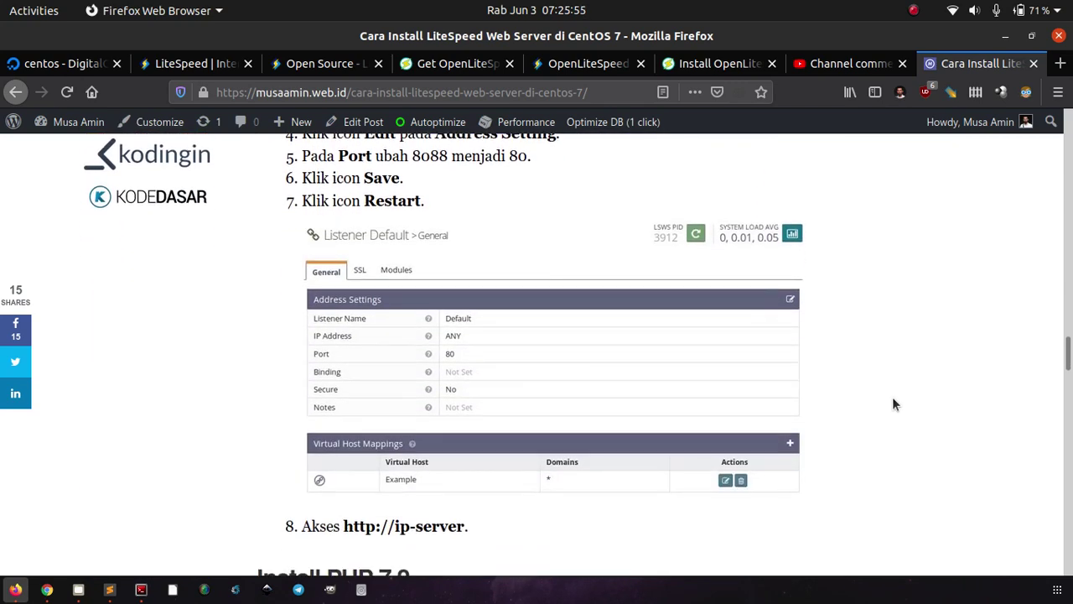
pyautogui.scroll(-7, 893, 399)
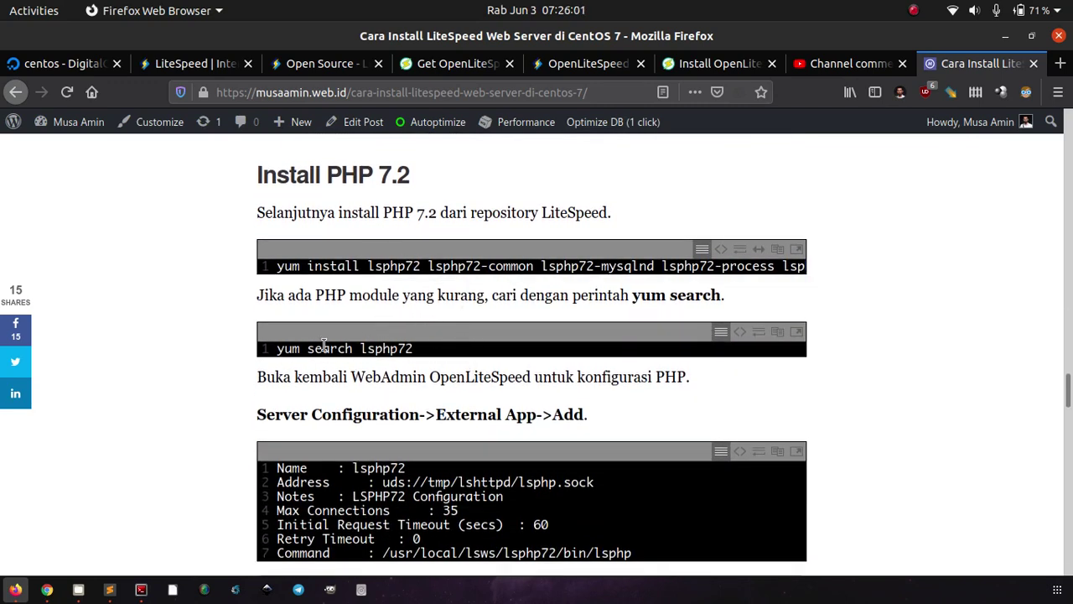
# Step: Run yum search lsphp73 and scroll through the listed lsphp73 module packages
pyautogui.click(141, 589)
pyautogui.write('yum')
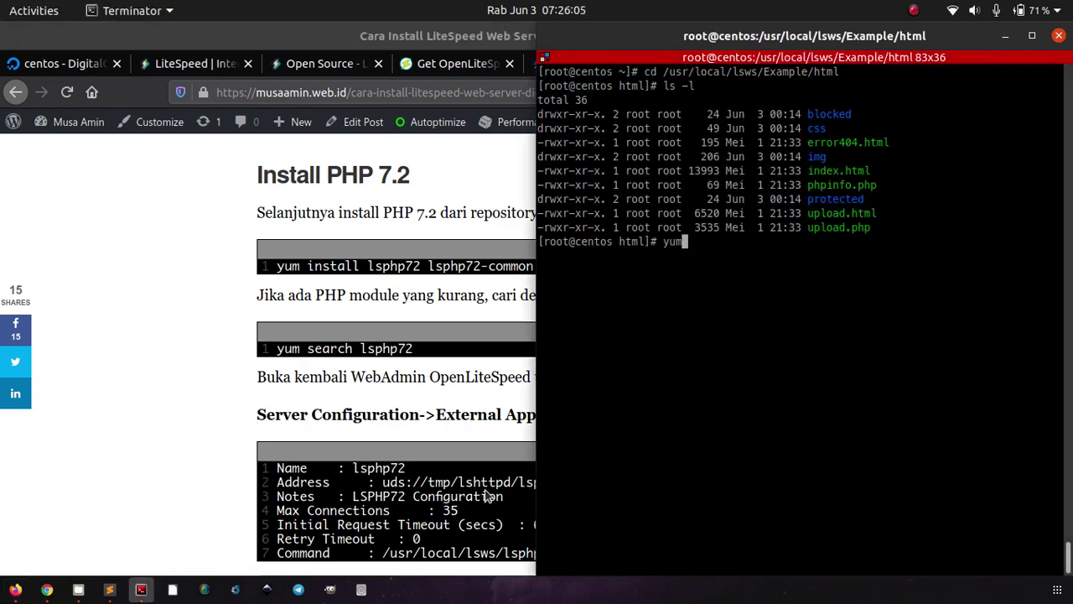
pyautogui.write(' search lsphp73')
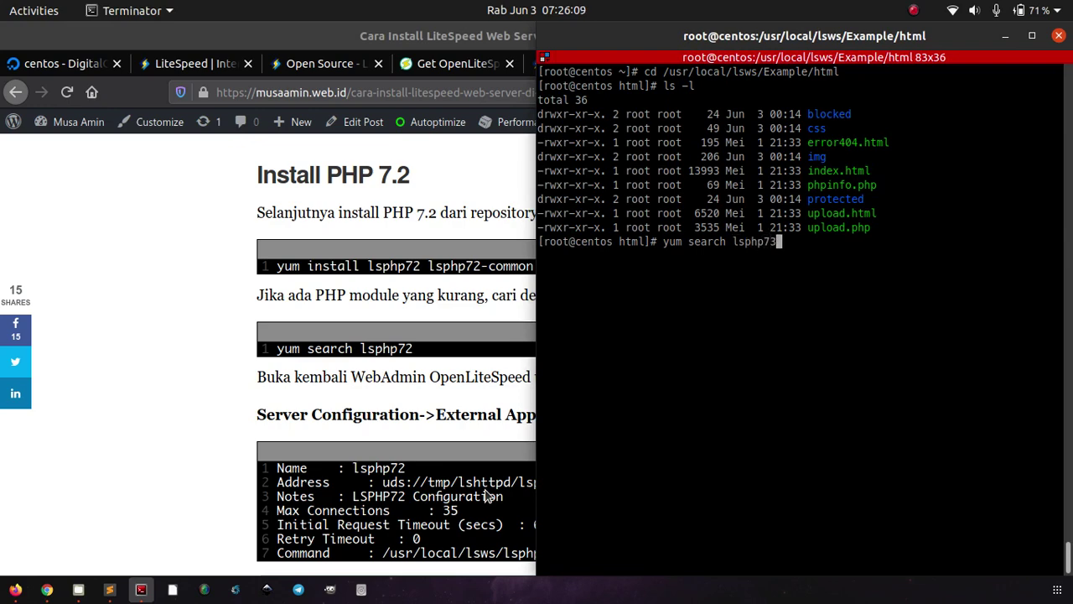
pyautogui.press('Return')
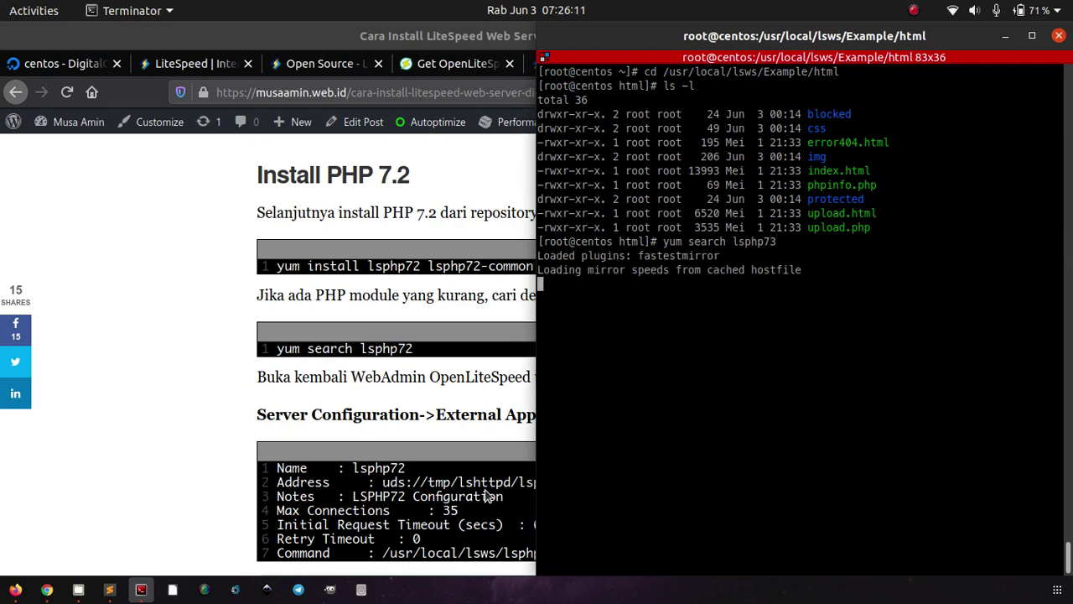
pyautogui.scroll(1, 671, 251)
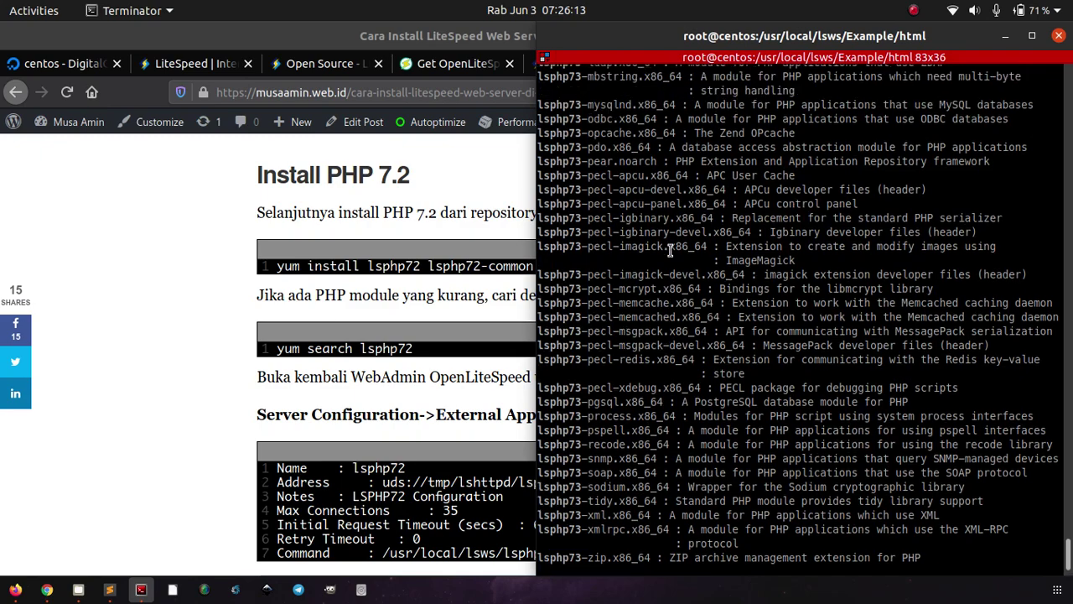
pyautogui.scroll(10, 670, 250)
pyautogui.scroll(-10, 670, 250)
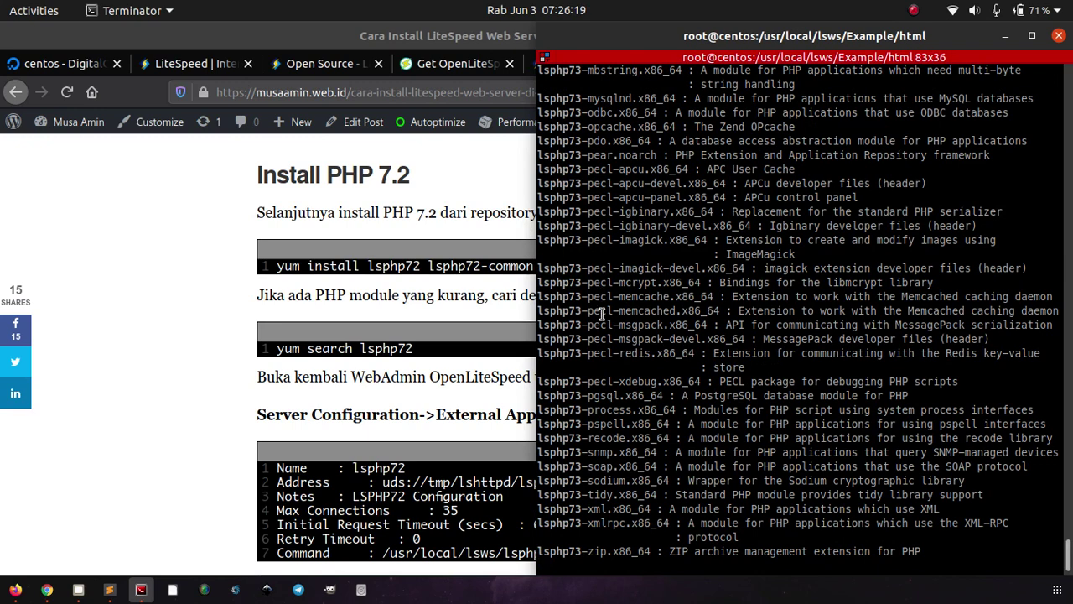
pyautogui.scroll(-1, 602, 313)
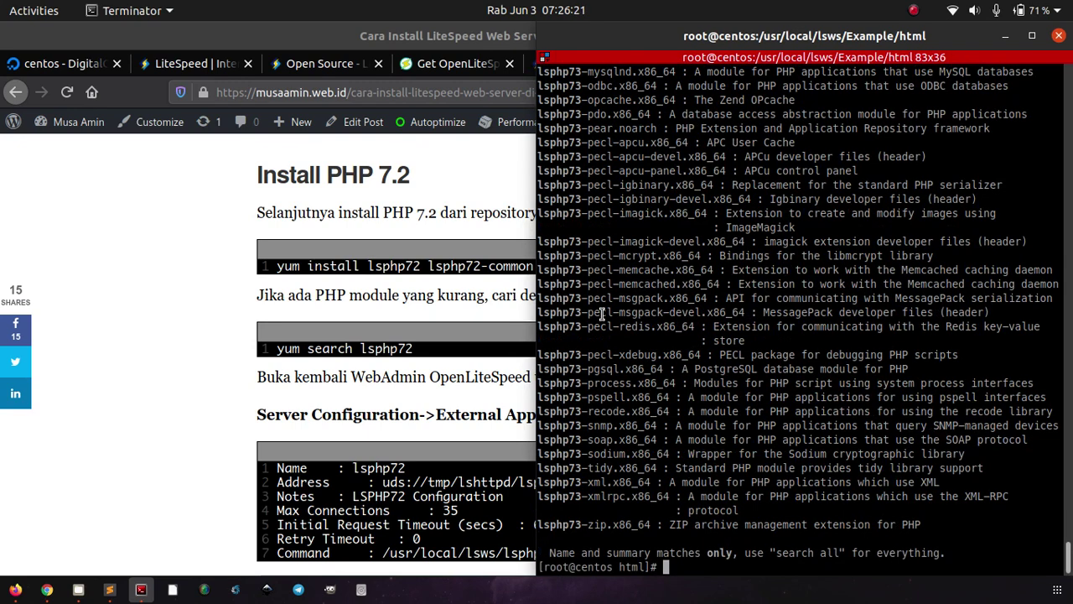
pyautogui.click(187, 451)
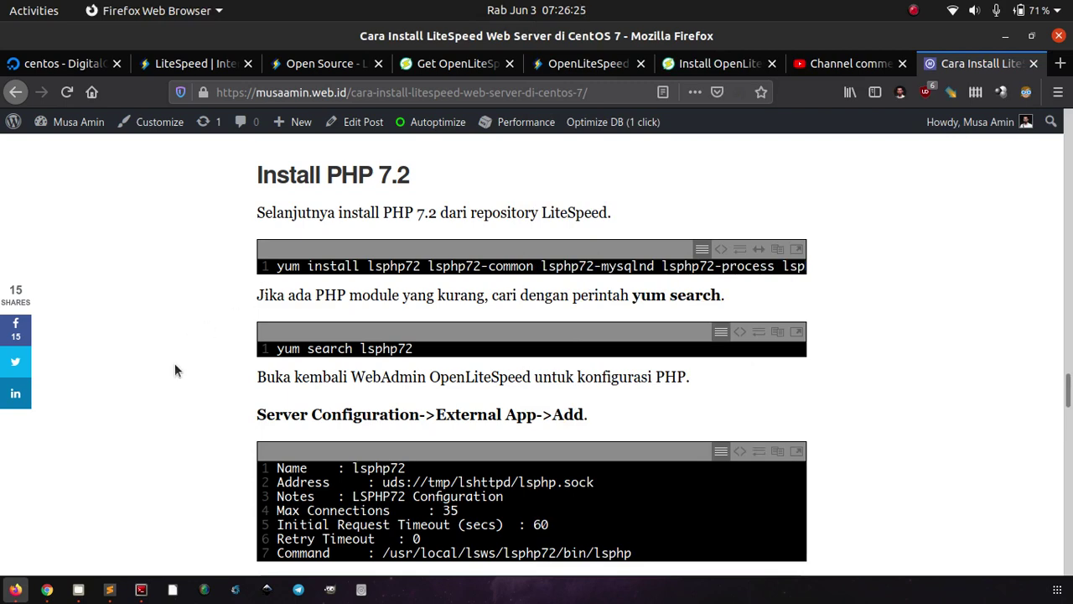
# Step: Read the Install OLS from LiteSpeed Repositories guide, including its lsphp73 CentOS commands
pyautogui.scroll(-5, 174, 366)
pyautogui.click(709, 60)
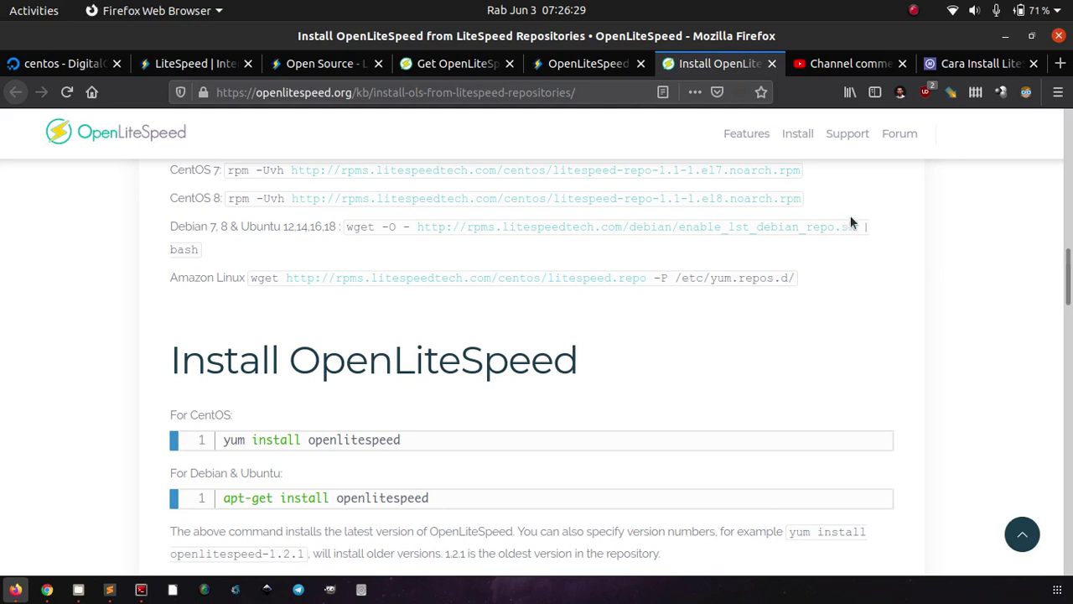
pyautogui.scroll(10, 851, 222)
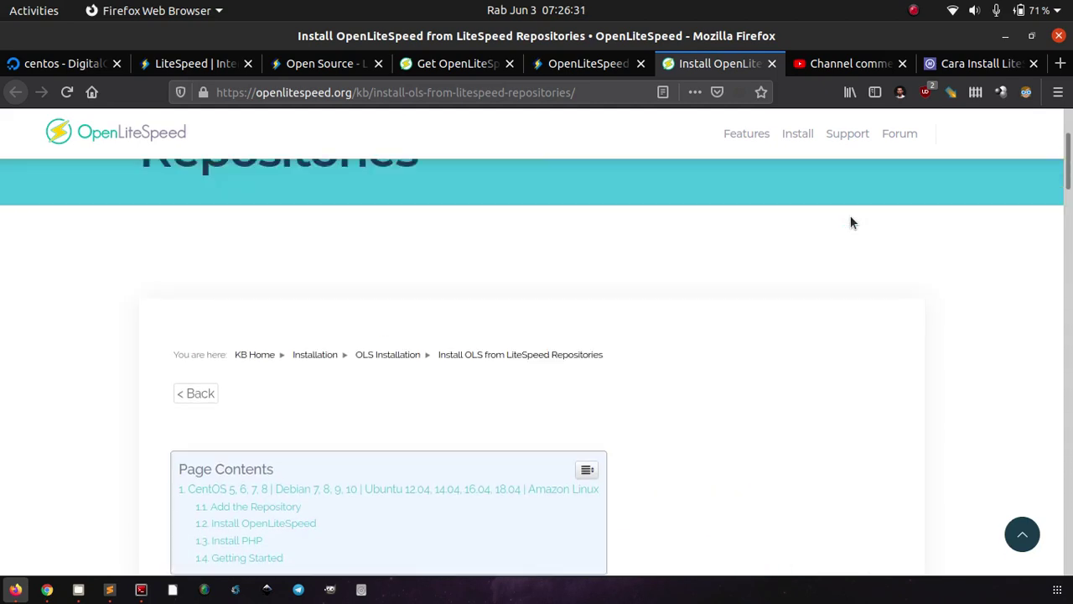
pyautogui.scroll(3, 851, 222)
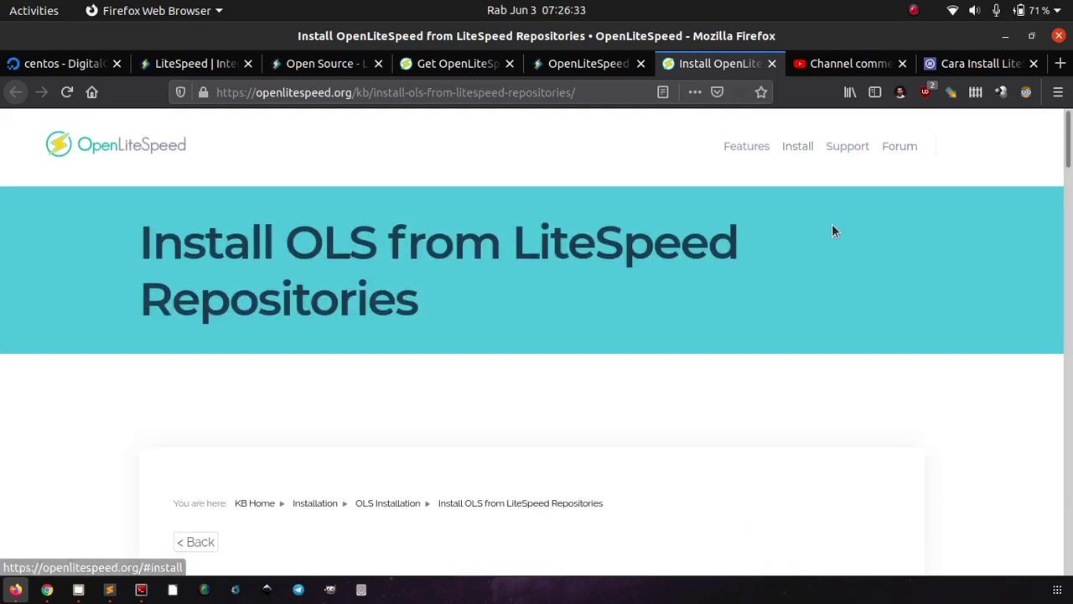
pyautogui.scroll(-5, 832, 231)
pyautogui.scroll(-6, 635, 279)
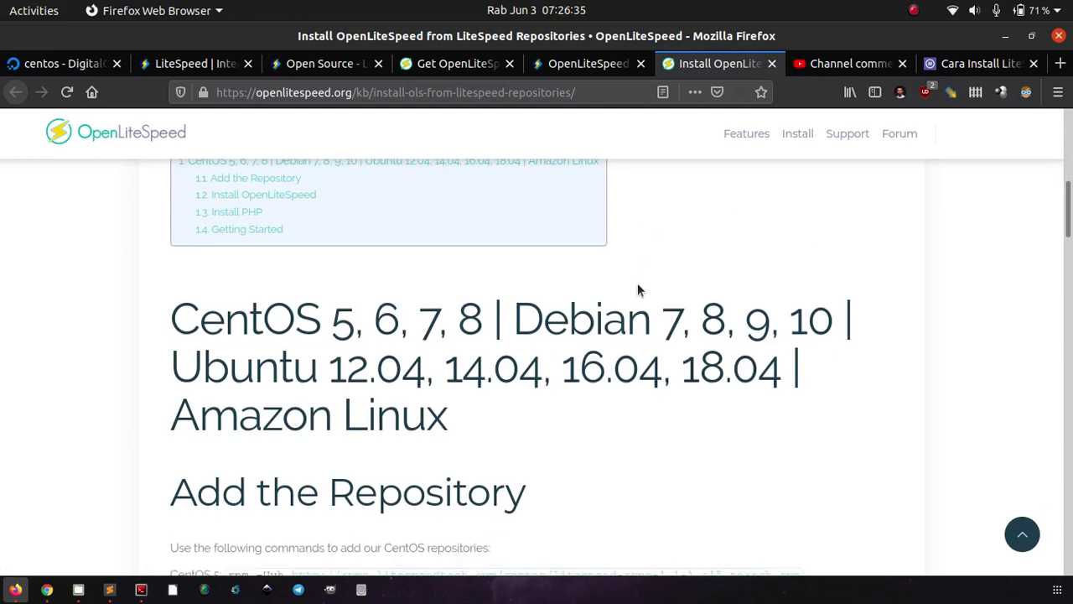
pyautogui.scroll(-8, 447, 413)
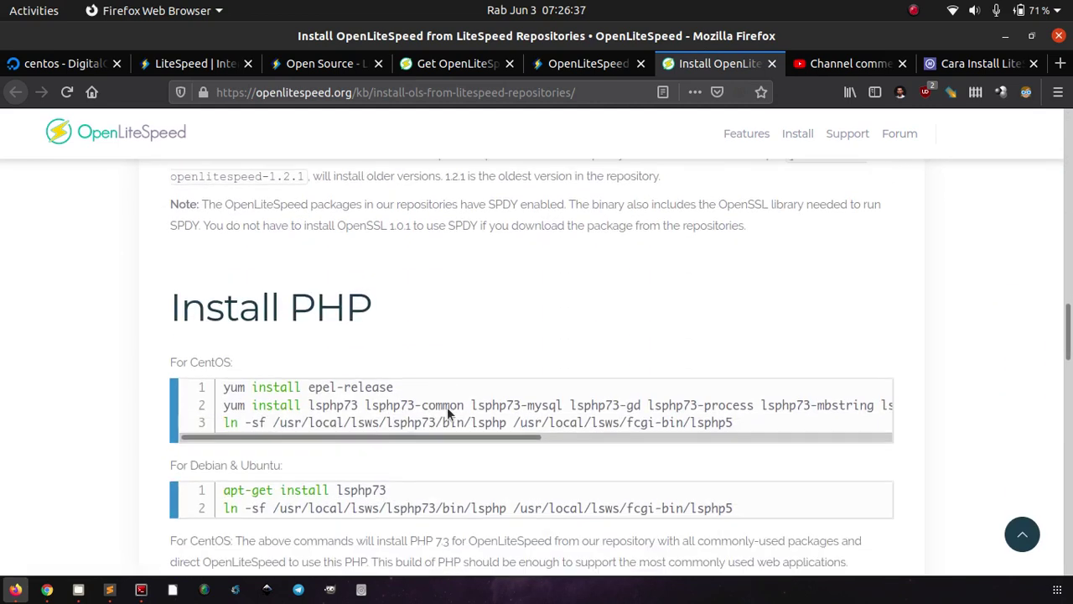
pyautogui.scroll(-15, 447, 413)
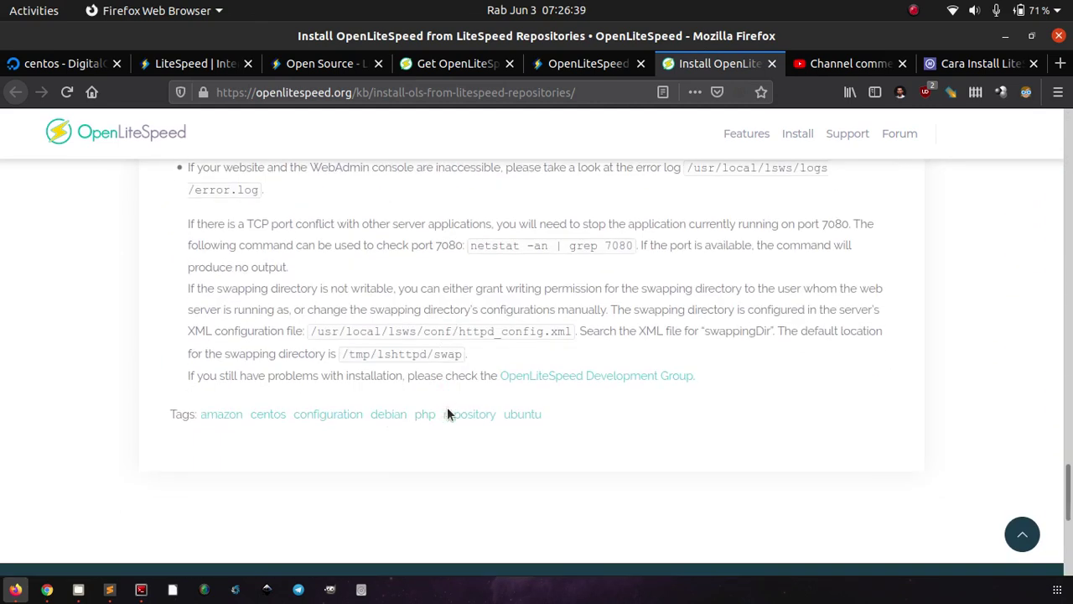